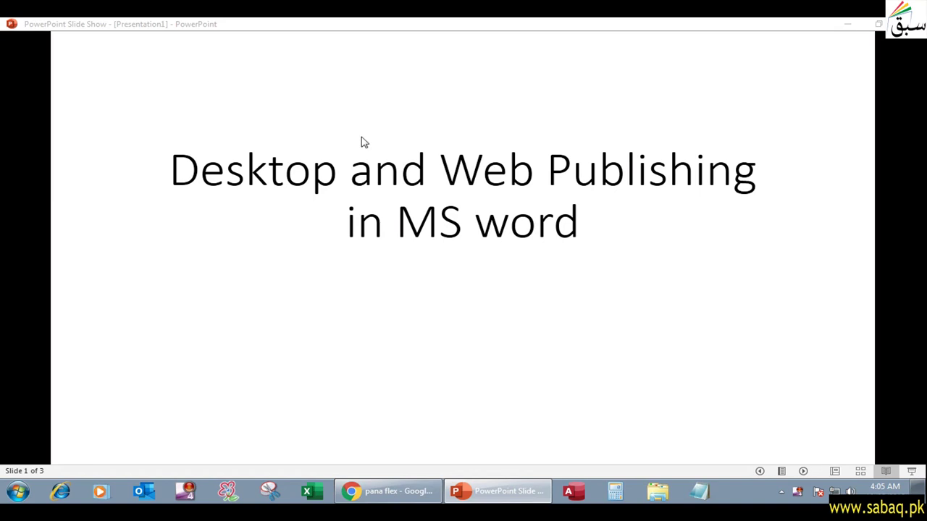
Advance to slide 2, reveal both bullet points, then minimize the slide show
click(410, 338)
click(405, 336)
click(402, 336)
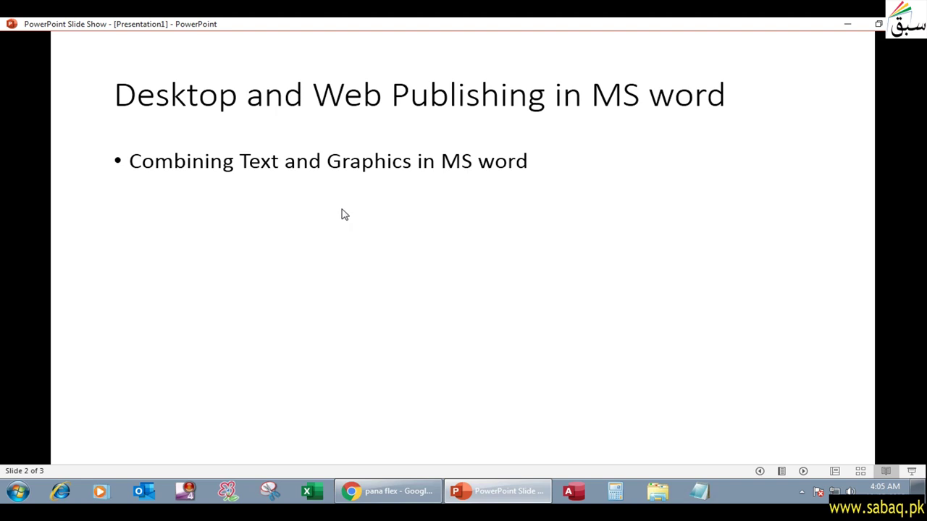
click(366, 232)
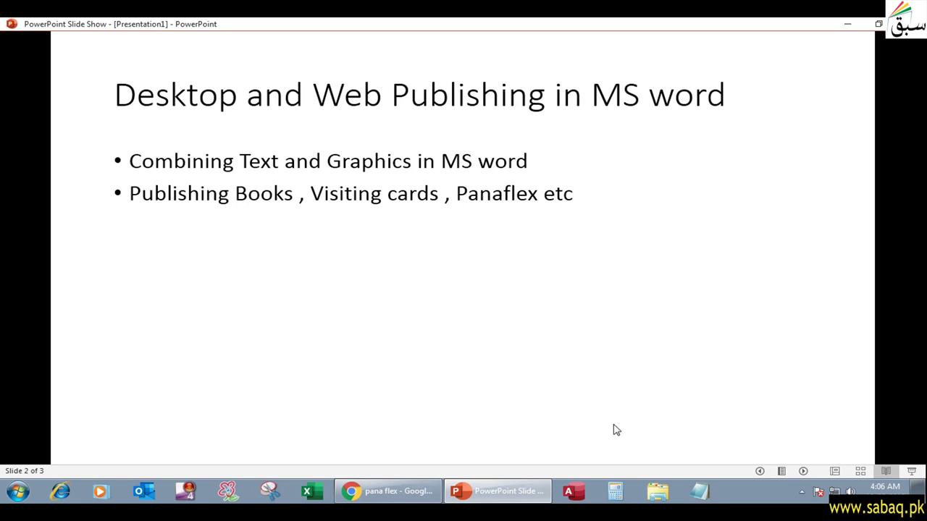
click(543, 499)
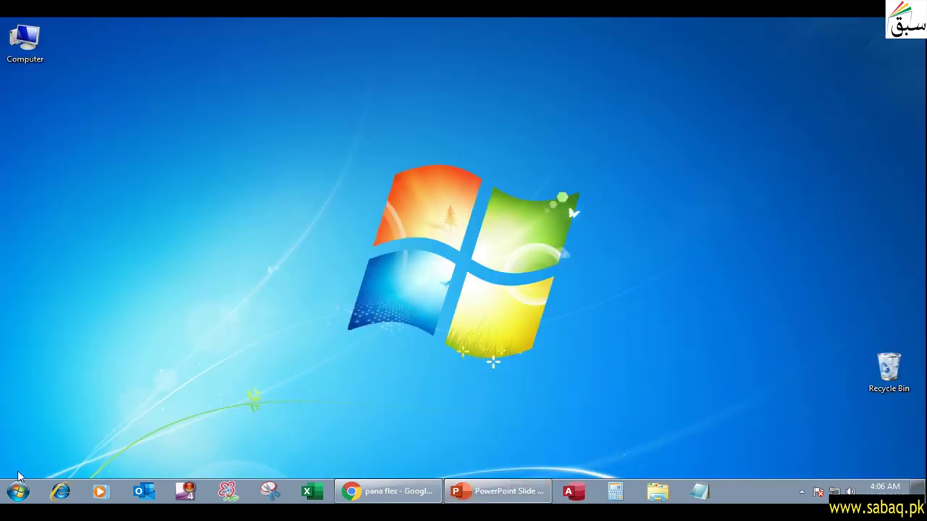
Launch Word from the Start menu and create a blank document
click(22, 492)
click(89, 211)
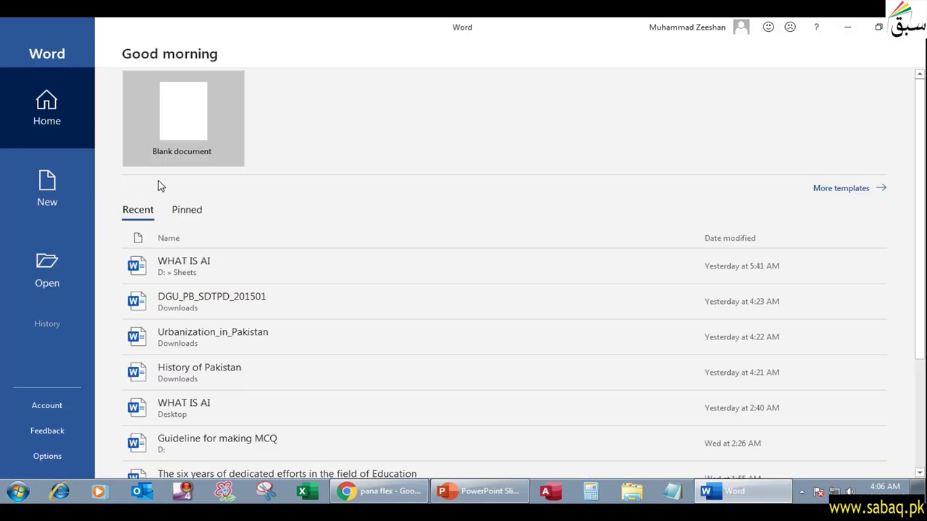
click(203, 130)
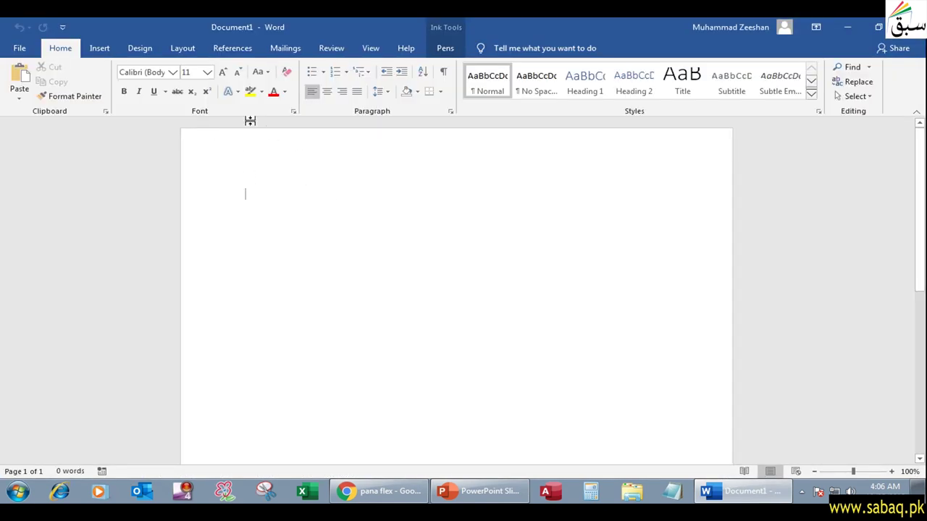
Insert the picture 12345 into the document
click(102, 50)
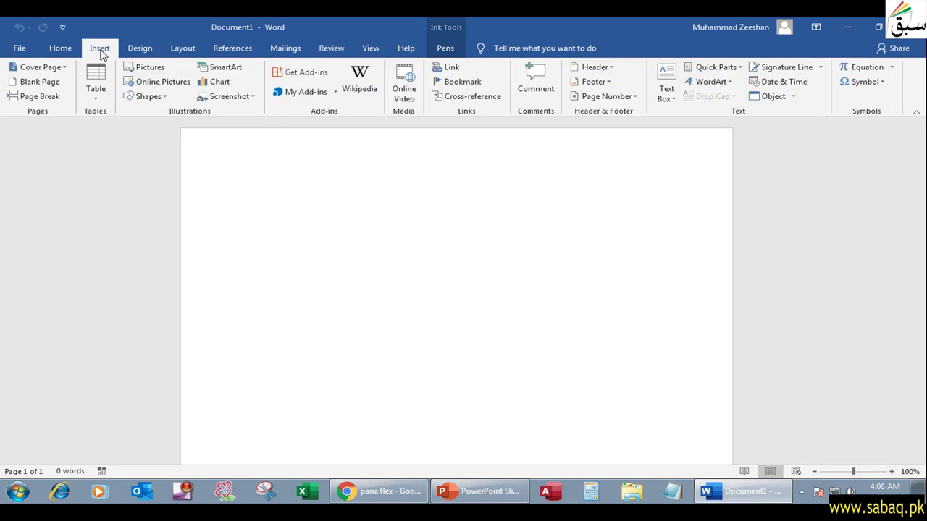
click(145, 68)
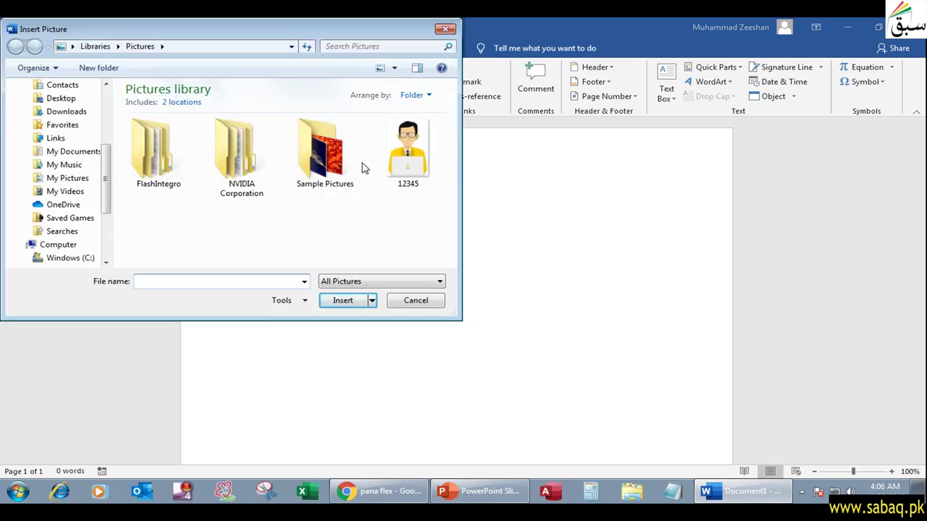
click(409, 168)
click(346, 300)
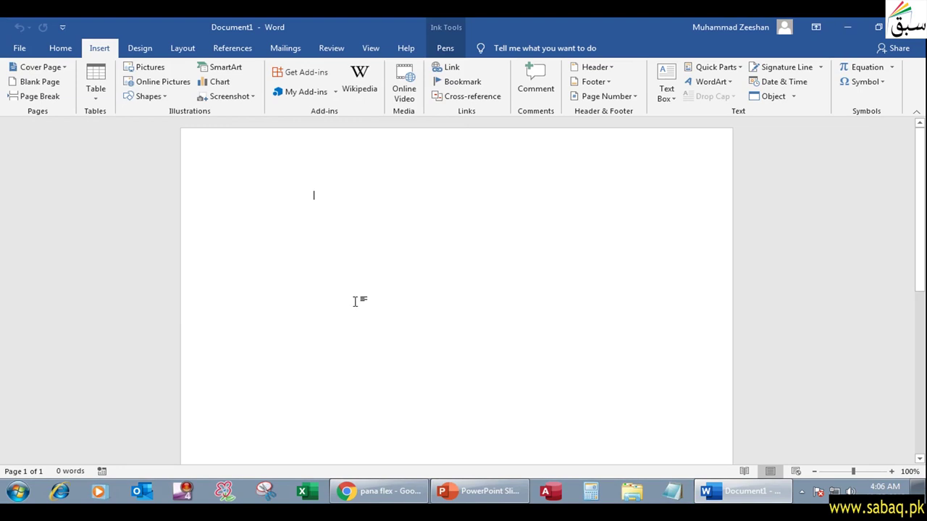
Type the labels 'Name :', 'Address :' and 'Phone no :' on three lines beside the picture
click(343, 233)
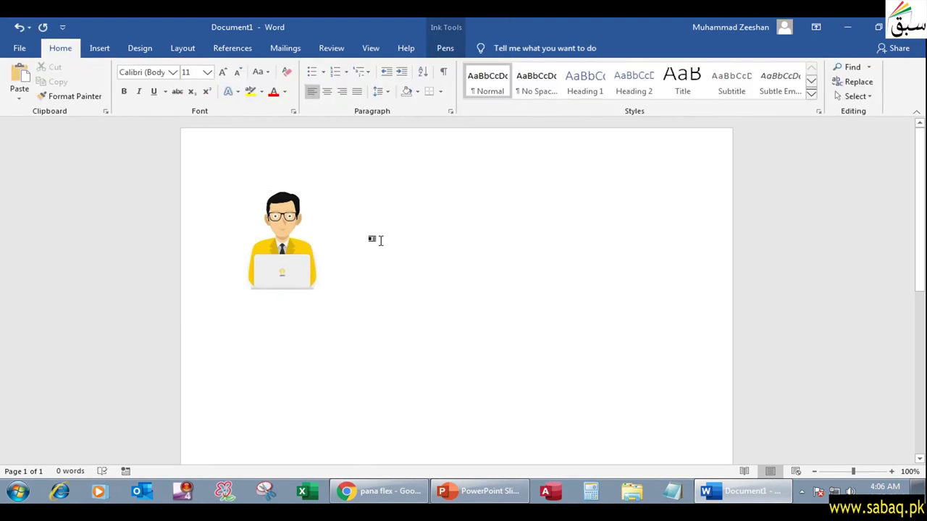
key(Tab)
key(Tab)
text(N)
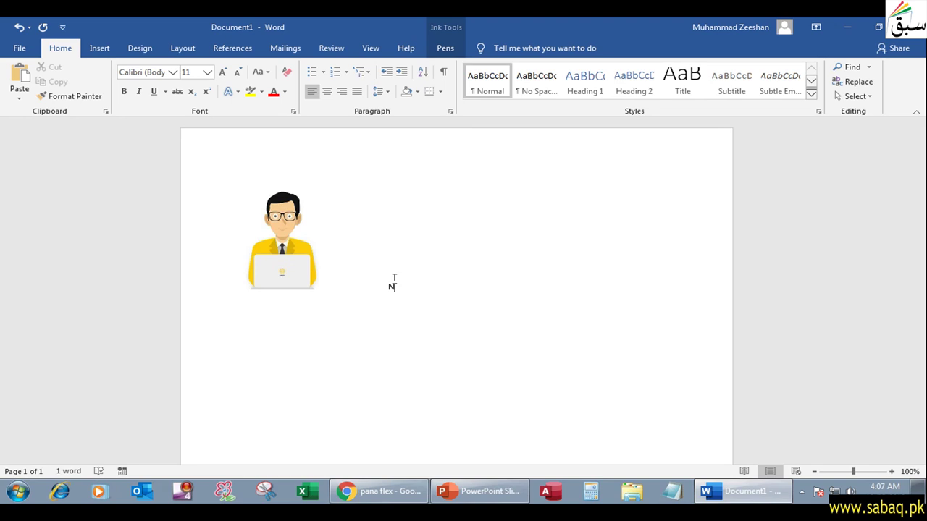
text(ame)
text( :)
click(277, 305)
text(Add)
key(Return)
text(one n)
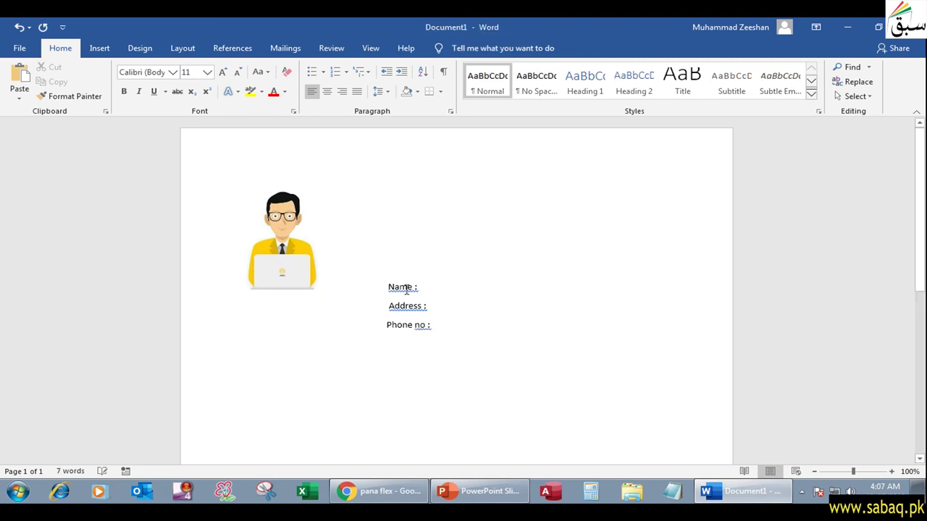
Accept the spelling suggestions to make the labels Name:, Address: and no:
right_click(405, 289)
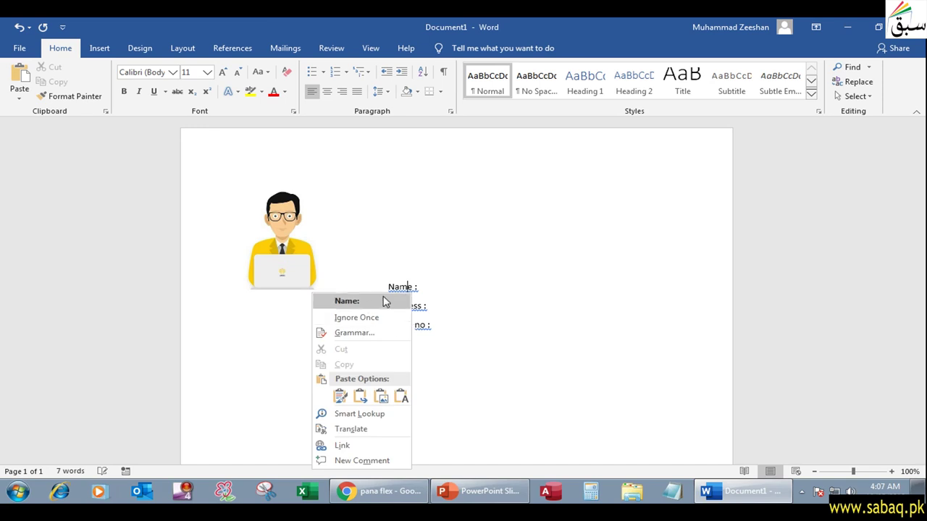
click(384, 301)
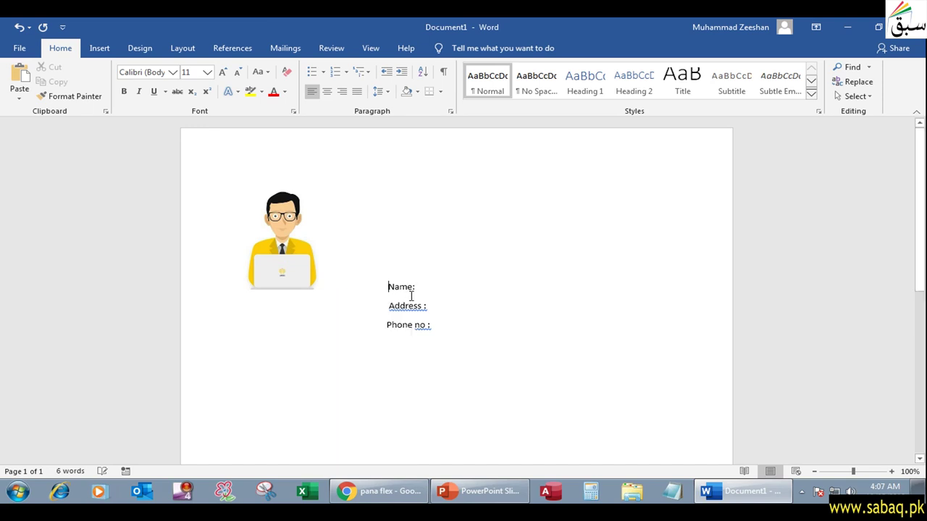
right_click(412, 308)
click(354, 130)
right_click(416, 326)
click(395, 151)
click(428, 287)
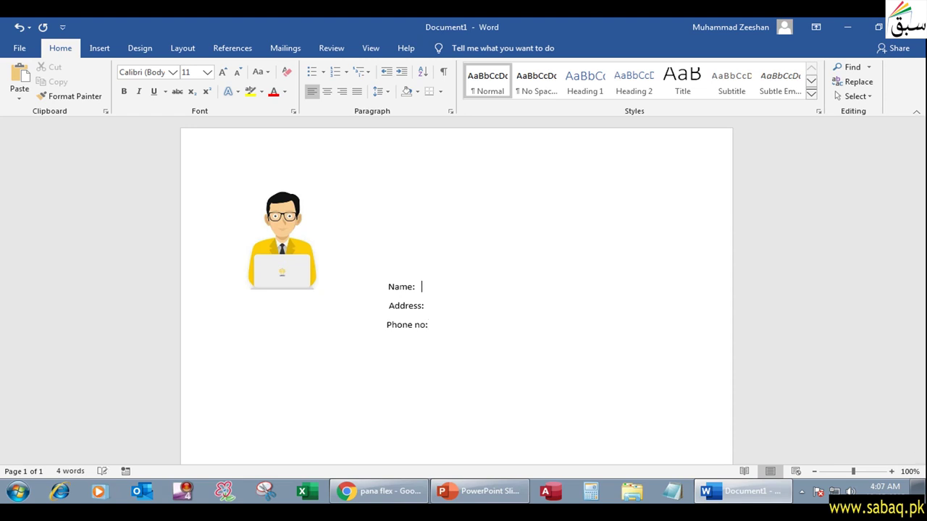
Enter the person's full name, address and phone number after the three labels
text(Muham)
text(ma)
text(mad )
text(Ali)
click(466, 300)
key(Tab)
text(abc city)
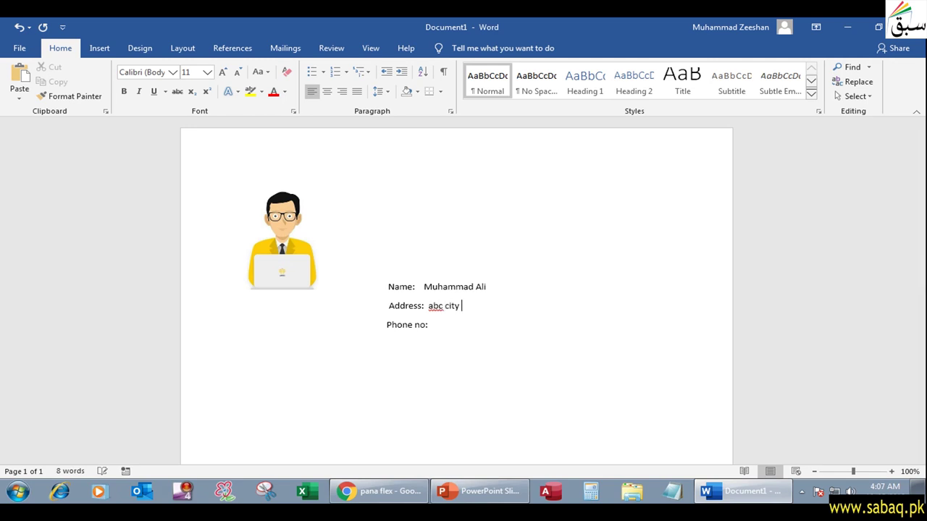
text(A)
click(456, 323)
text(3423342342)
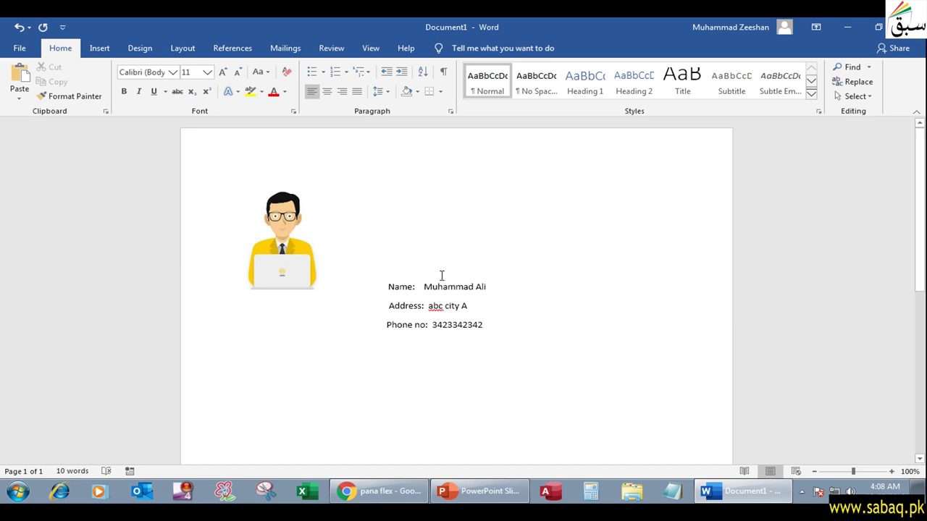
Select the cartoon picture, show the Insert tab options, deselect it, then minimize Word
scroll(616, 354, down, 3)
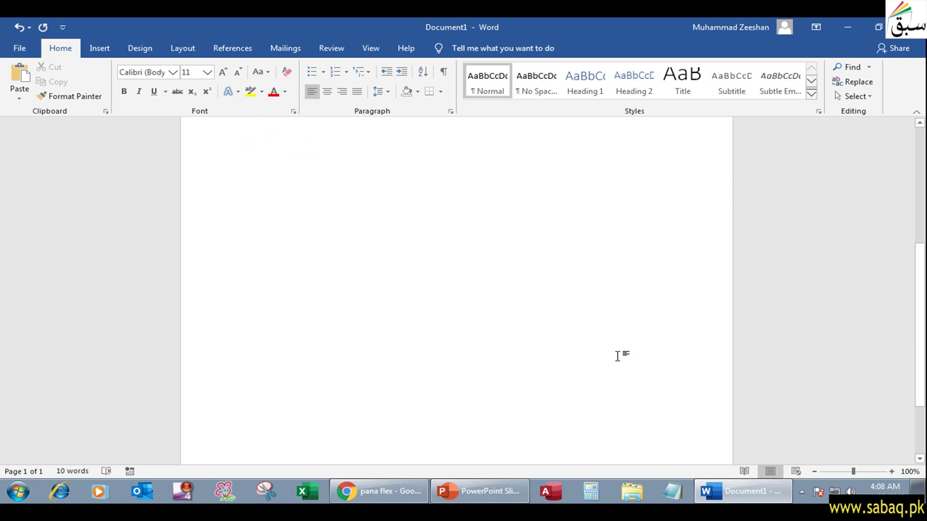
scroll(616, 355, up, 3)
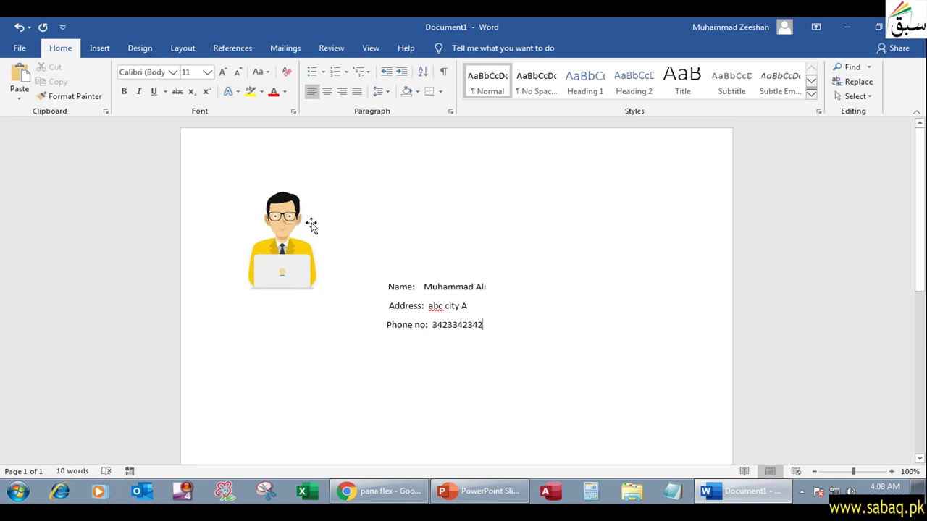
mouse_move(297, 224)
mouse_down()
mouse_move(288, 263)
mouse_move(297, 246)
mouse_up()
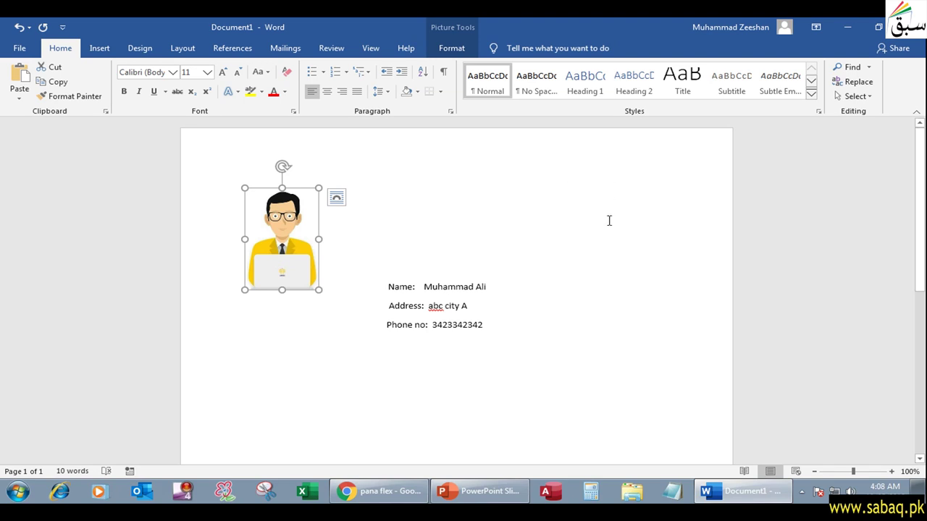
click(89, 50)
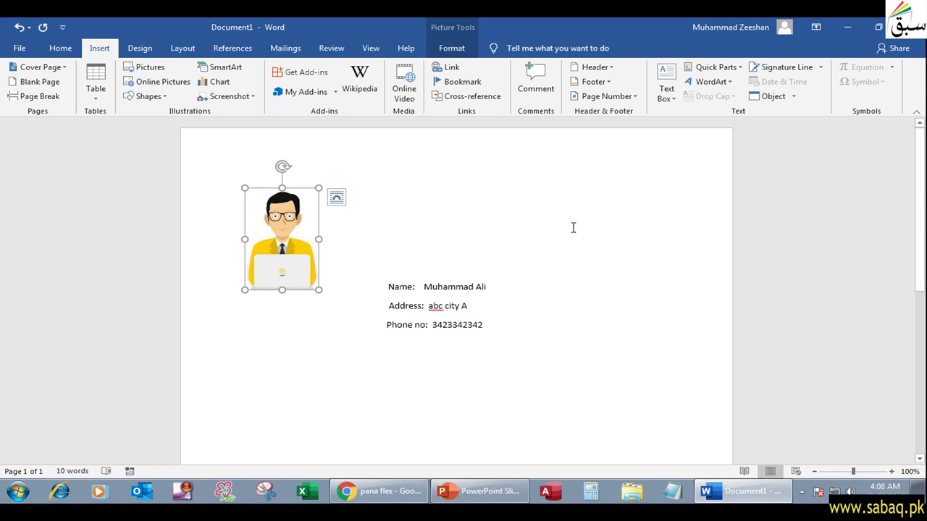
click(579, 291)
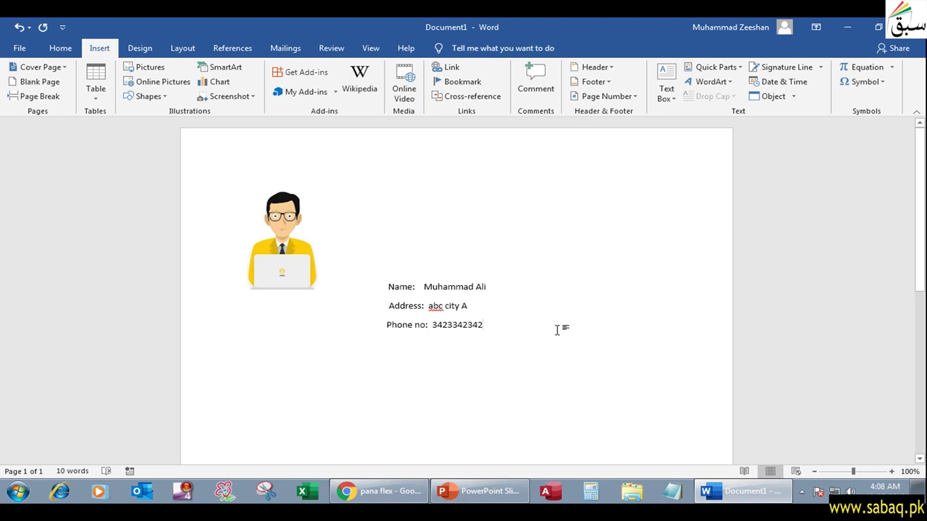
click(846, 29)
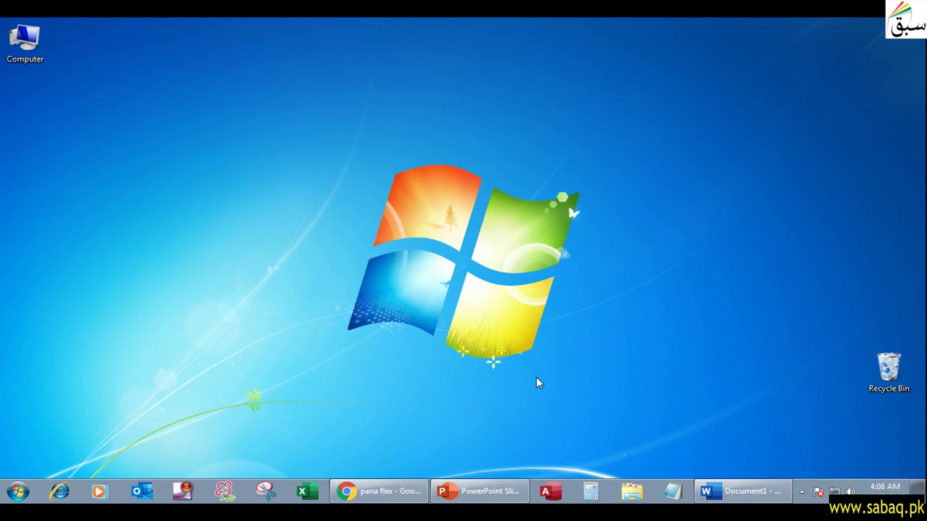
Restore the slide show, advance to slide 3 'Web Publishing in MS Word', and return to Word
click(498, 499)
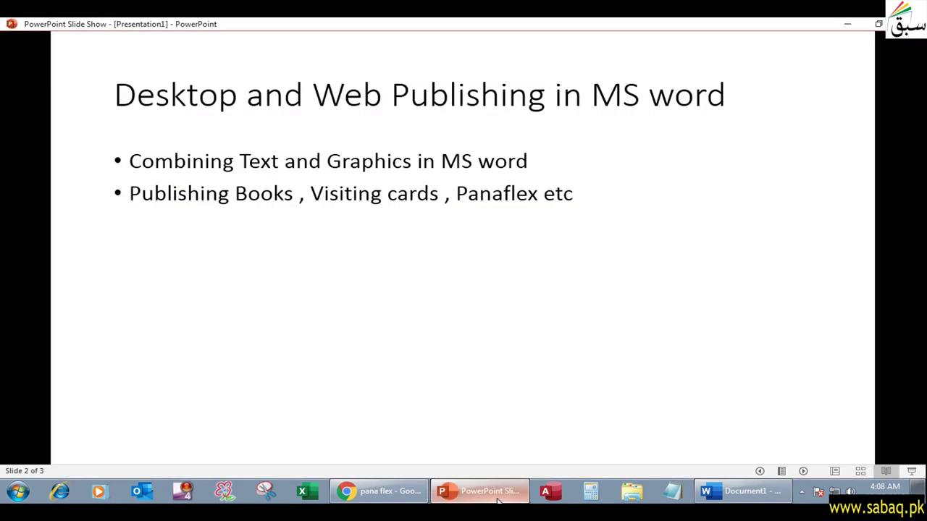
click(506, 357)
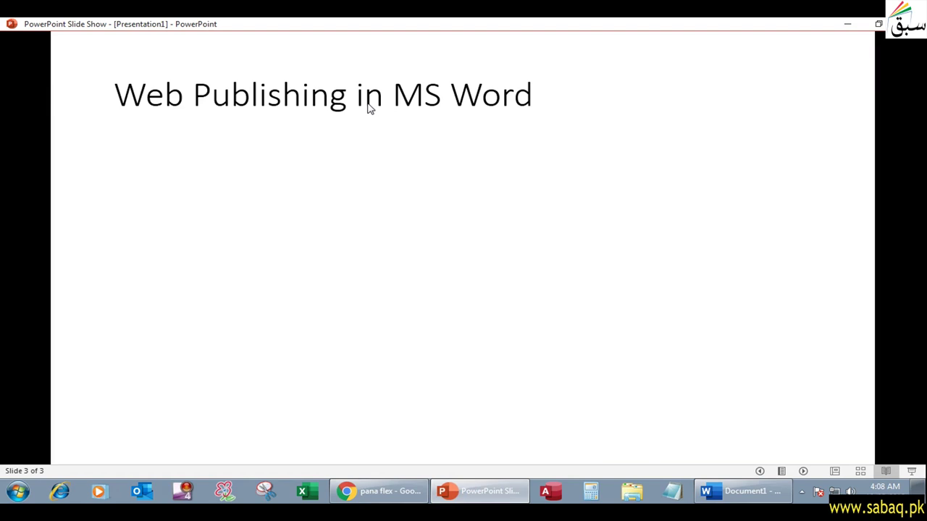
click(746, 492)
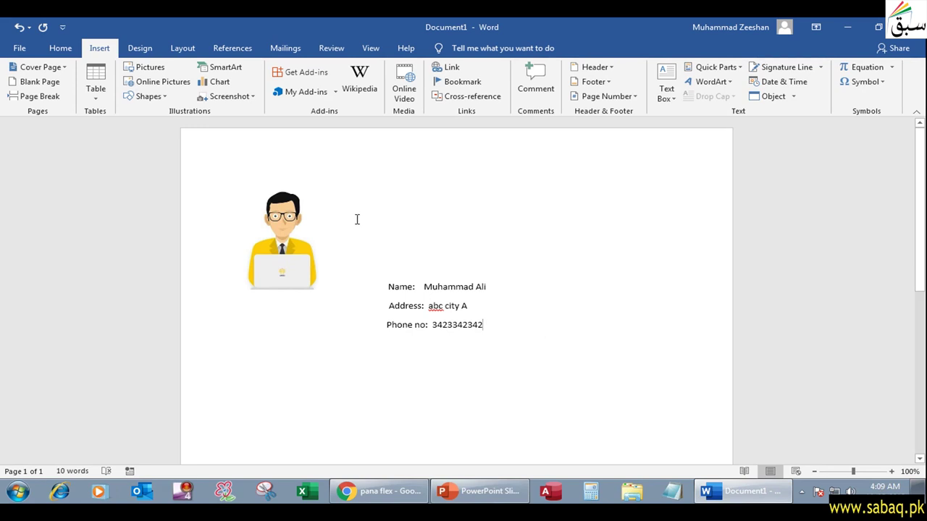
Save the profile page to the Desktop as 'Abc', then close Word and minimize PowerPoint
click(18, 49)
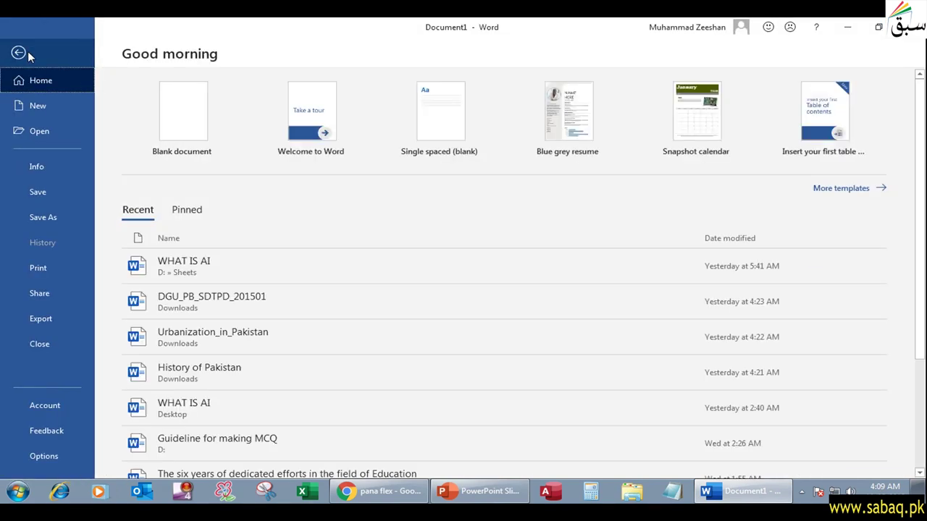
click(64, 192)
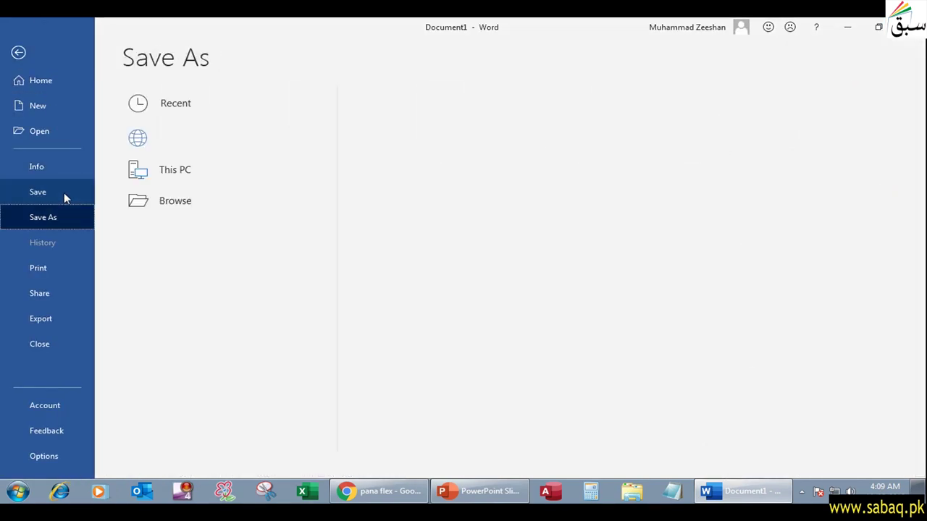
click(58, 196)
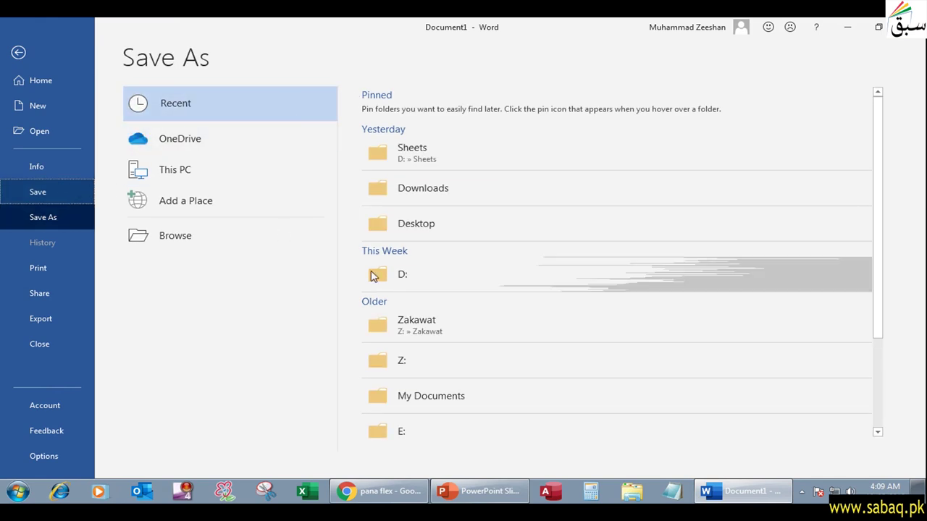
scroll(498, 306, down, 3)
scroll(493, 319, up, 3)
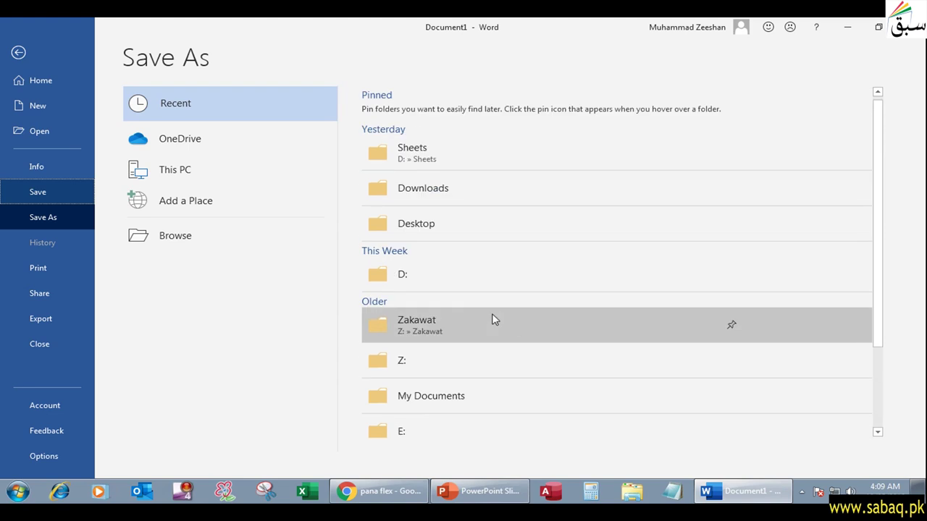
click(197, 182)
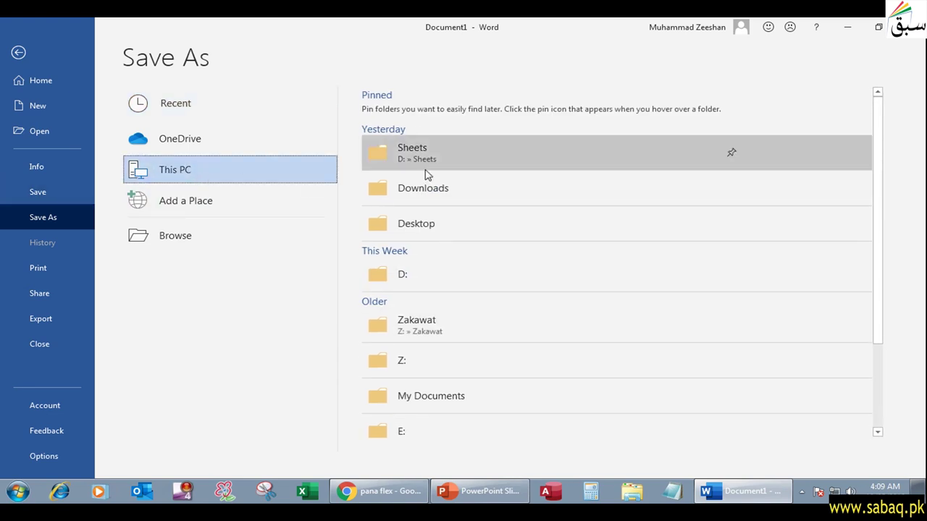
click(431, 227)
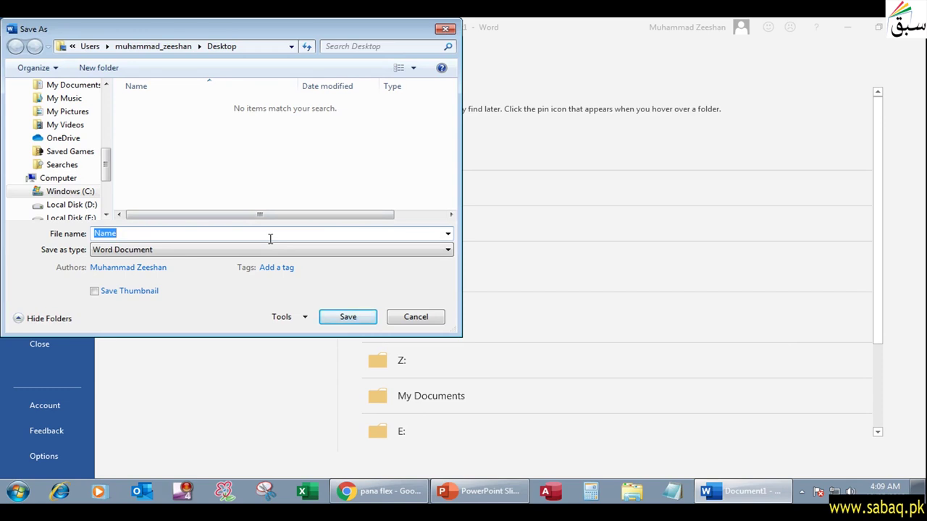
text(Abc)
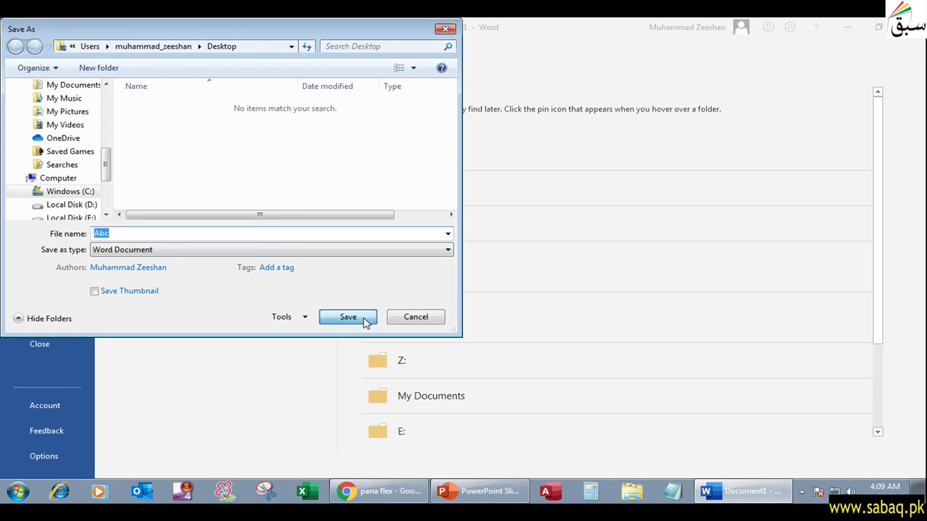
click(362, 319)
click(910, 27)
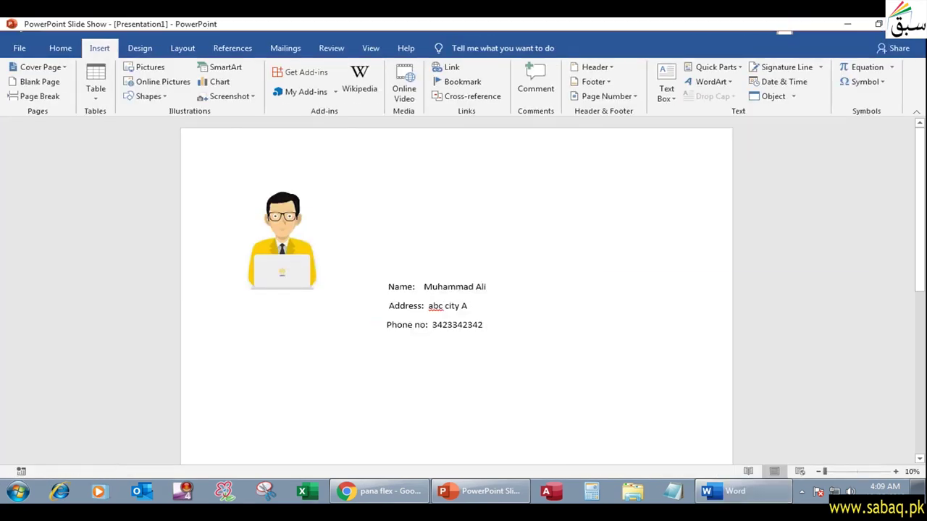
click(854, 26)
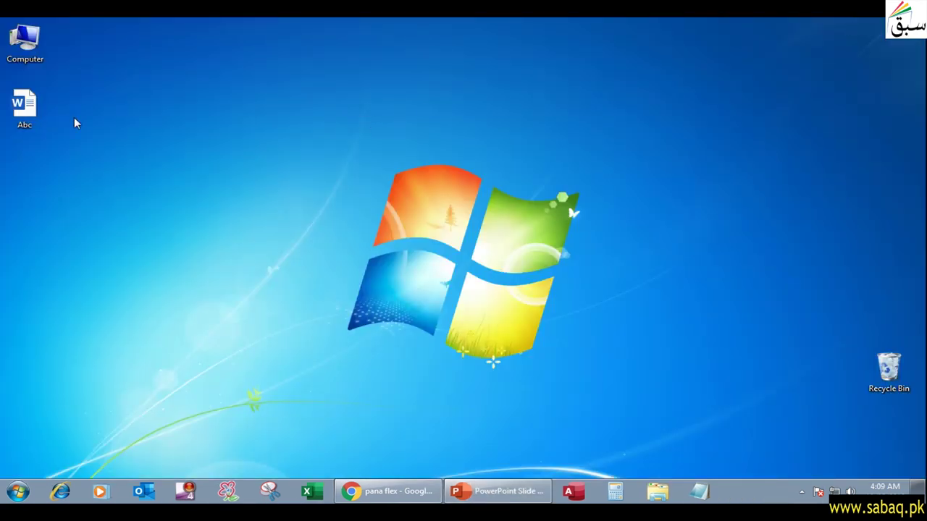
Open the Abc document from the desktop in Word
click(45, 114)
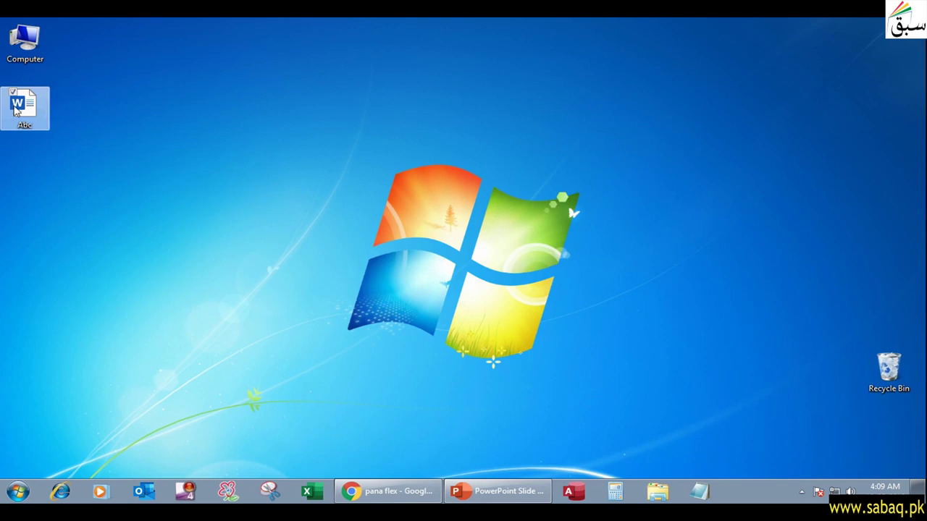
right_click(14, 109)
click(42, 114)
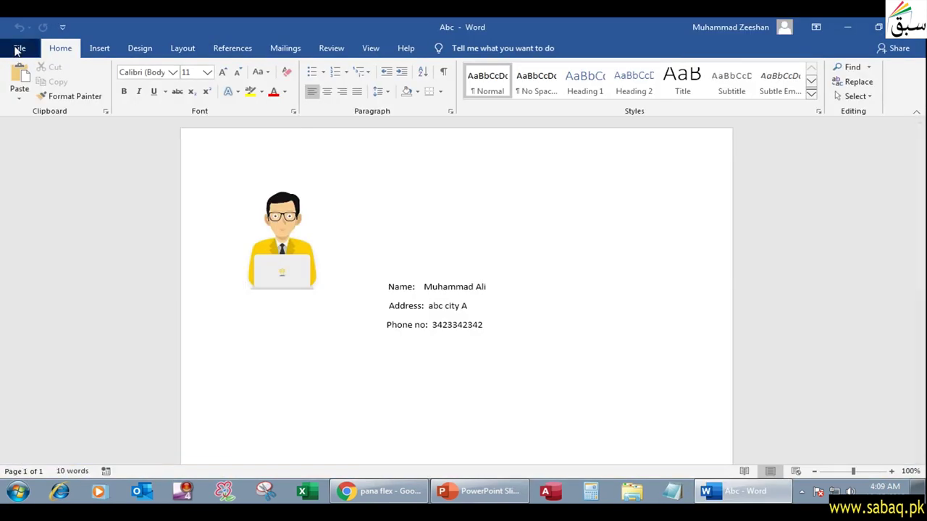
Save Abc to the Desktop as a Web Page, then close Word
click(19, 49)
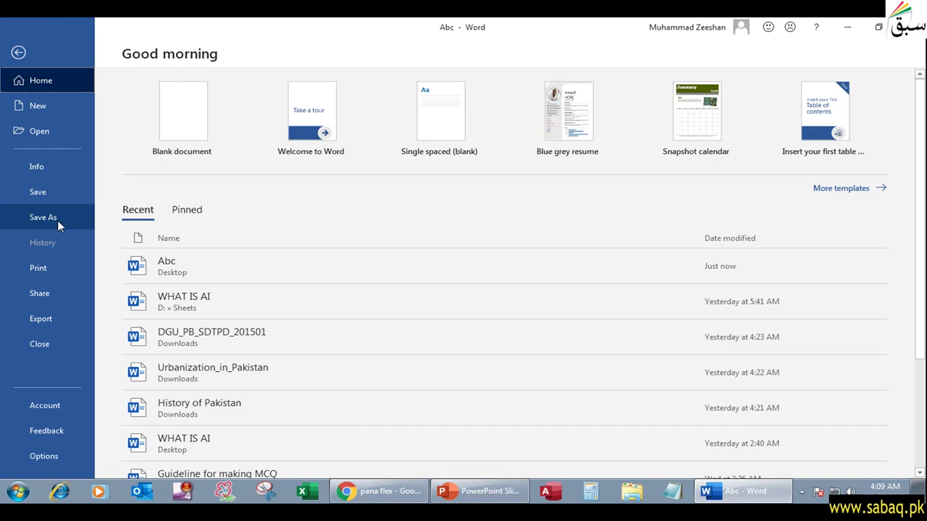
click(57, 225)
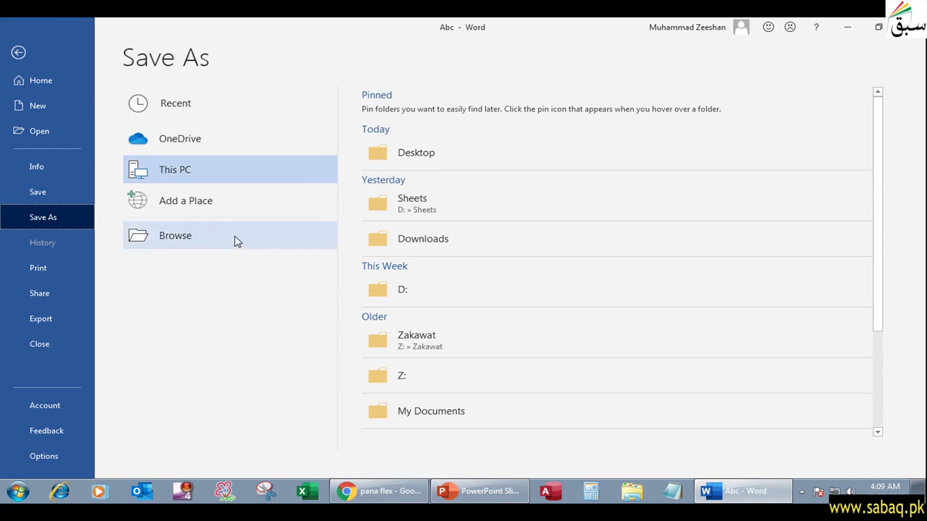
click(456, 153)
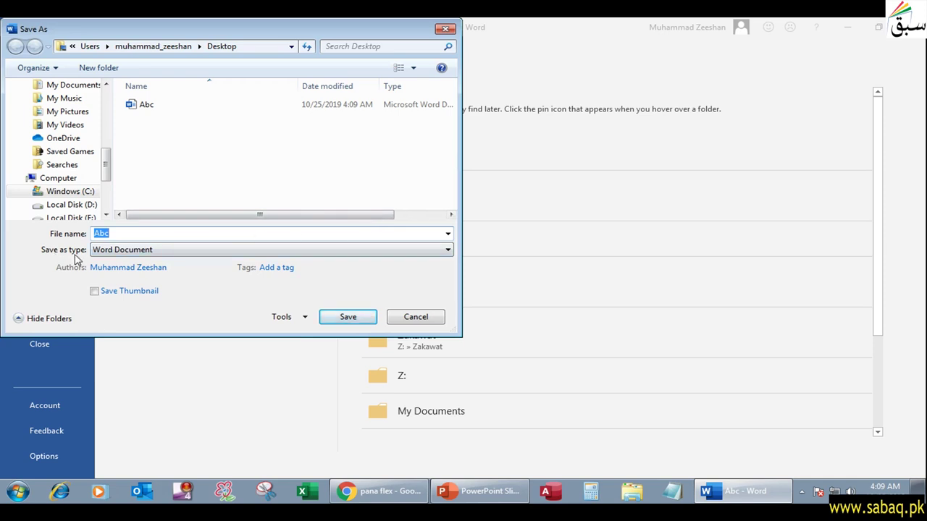
click(447, 251)
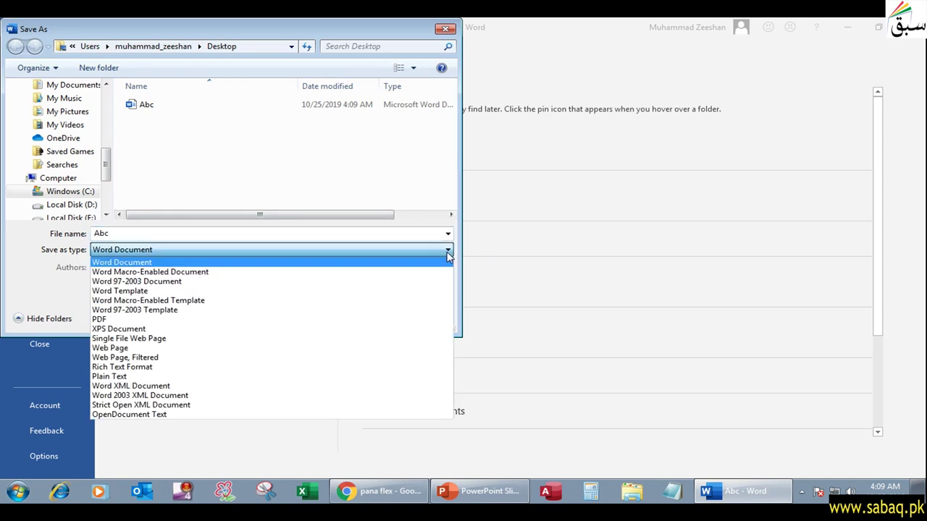
click(136, 349)
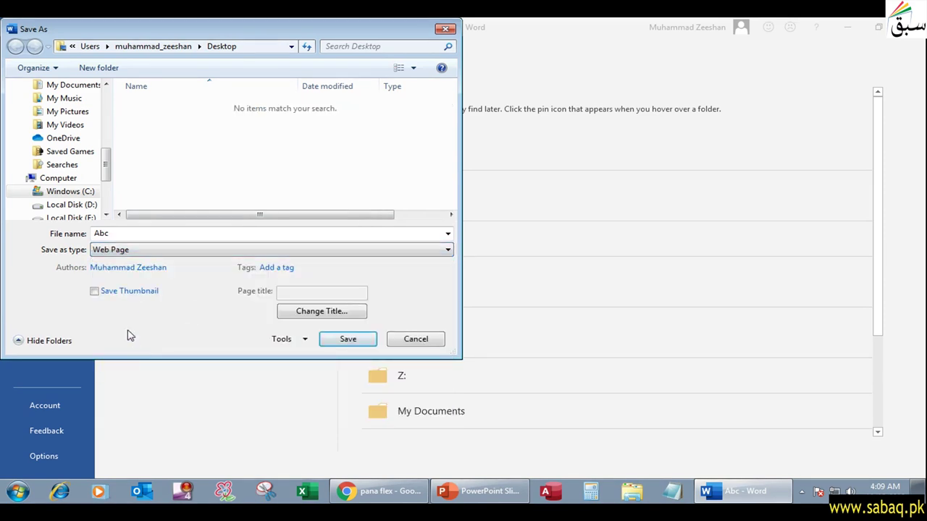
double_click(135, 232)
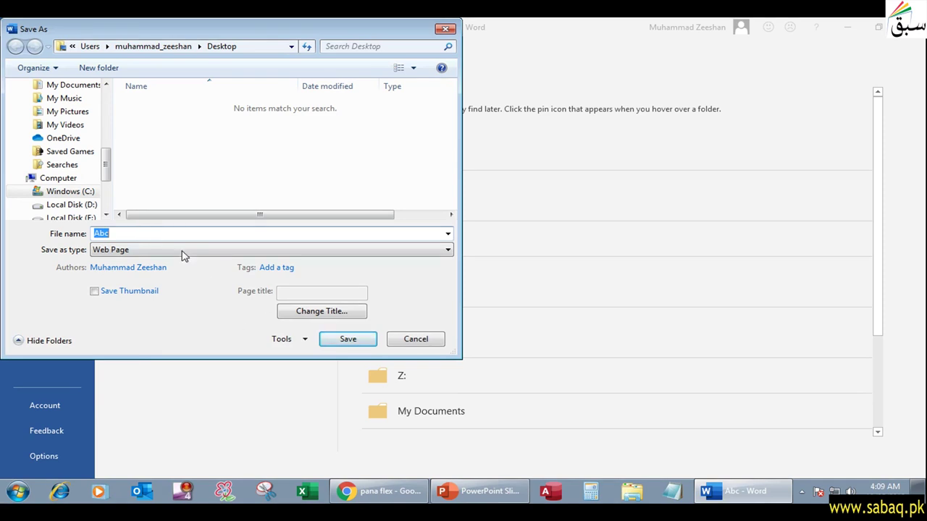
key(Tab)
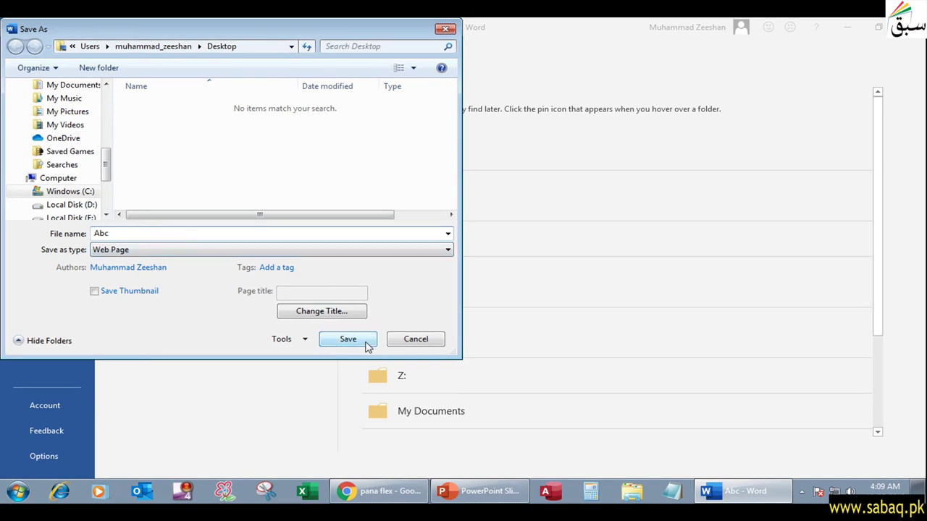
click(361, 342)
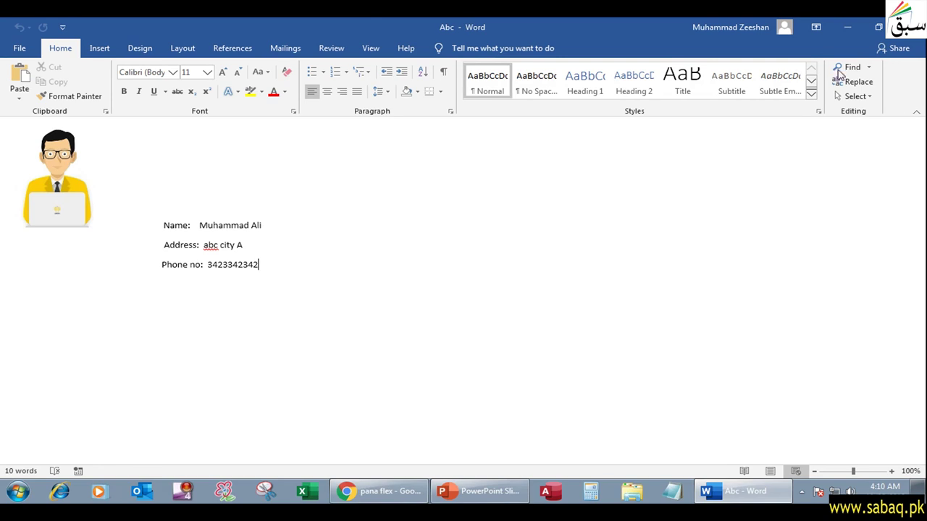
click(910, 27)
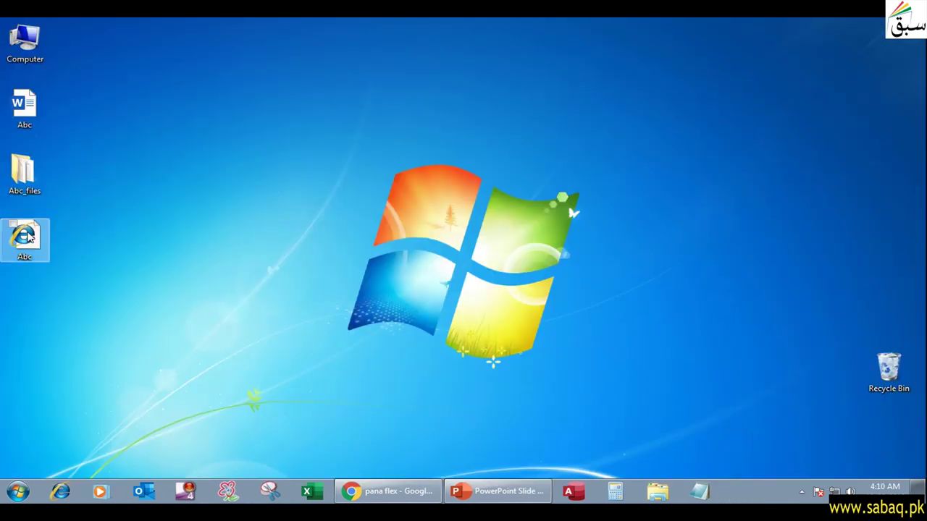
click(30, 237)
right_click(29, 238)
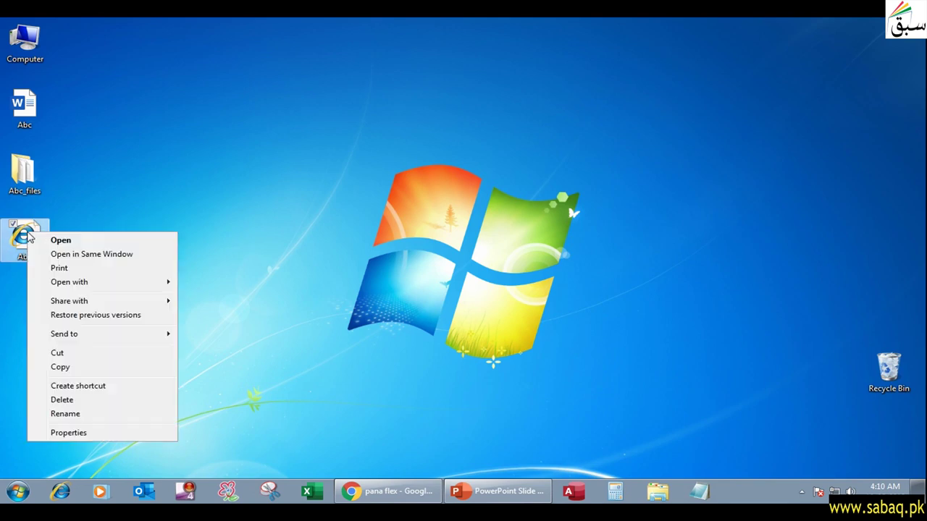
click(29, 230)
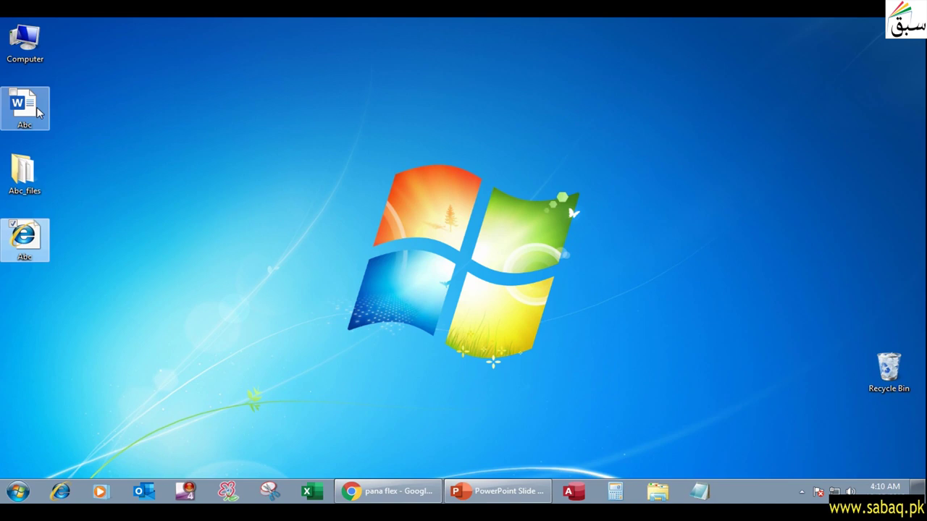
double_click(29, 185)
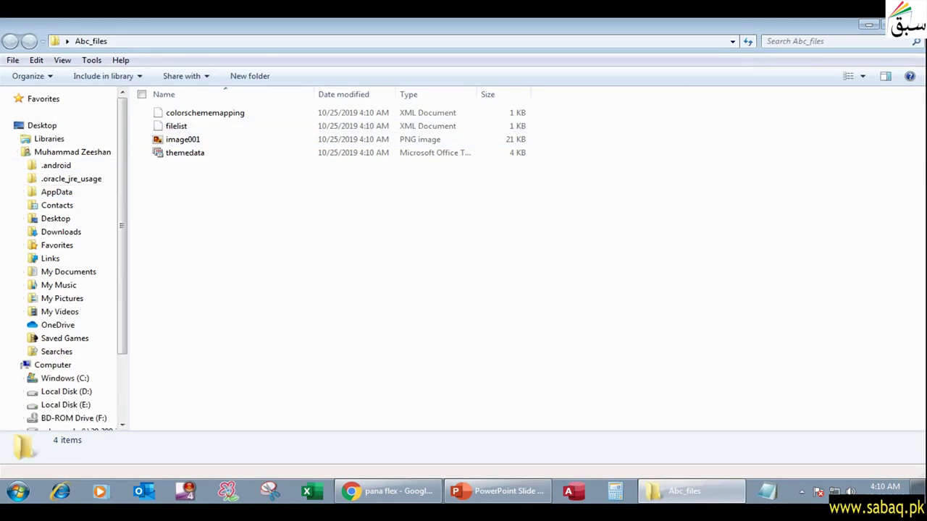
key(alt+F4)
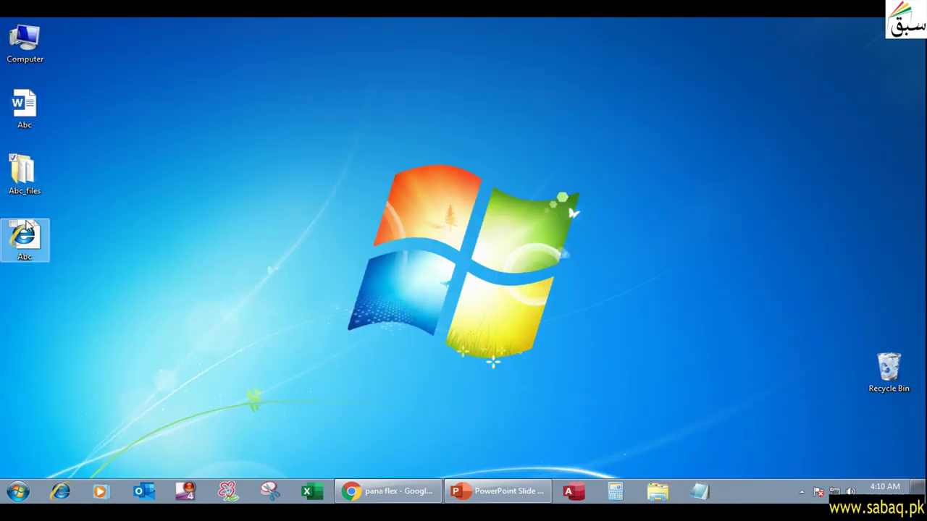
Open Abc.htm with Google Chrome, review the profile page, then close Chrome
right_click(31, 245)
mouse_move(165, 291)
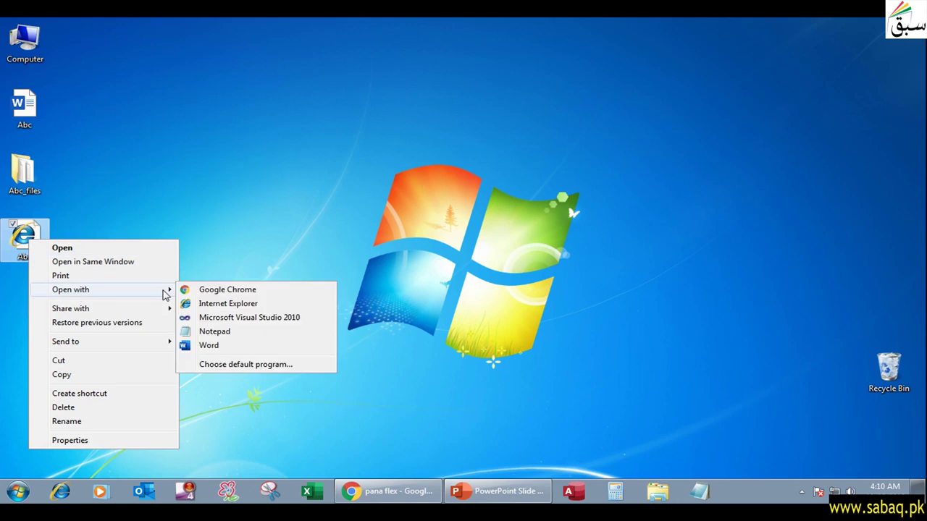
click(228, 289)
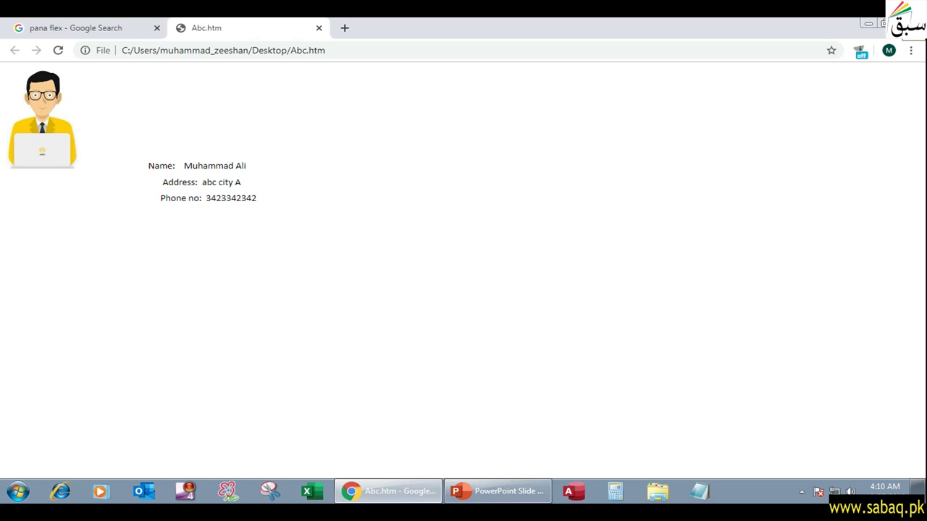
click(914, 23)
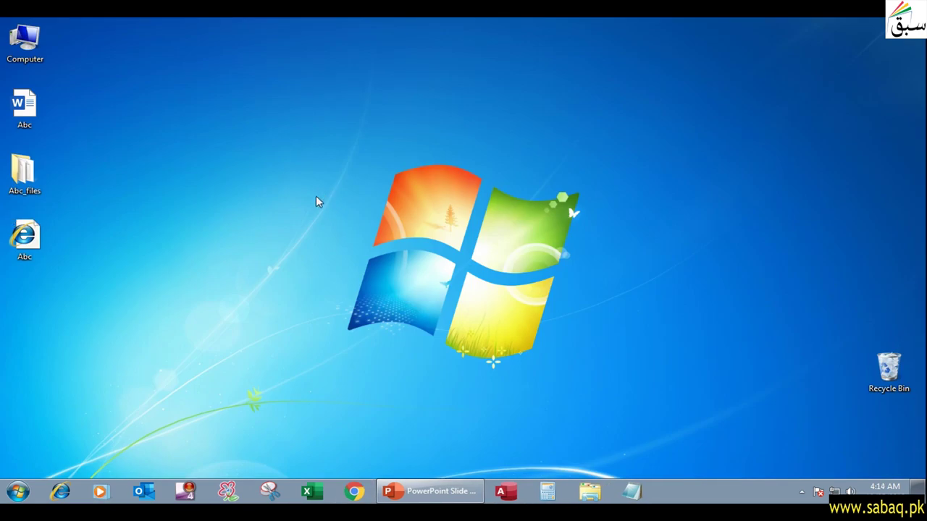
Start Word and open the WHAT IS AI document
click(12, 494)
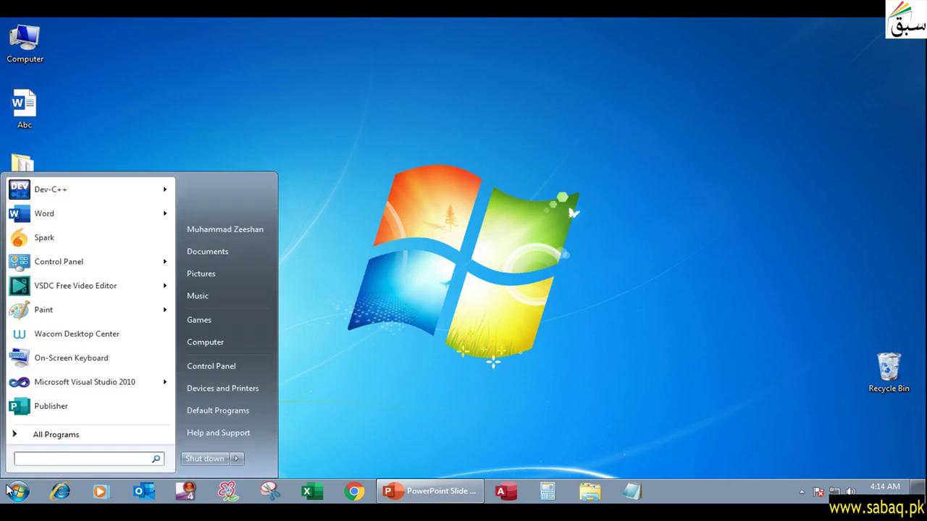
click(60, 214)
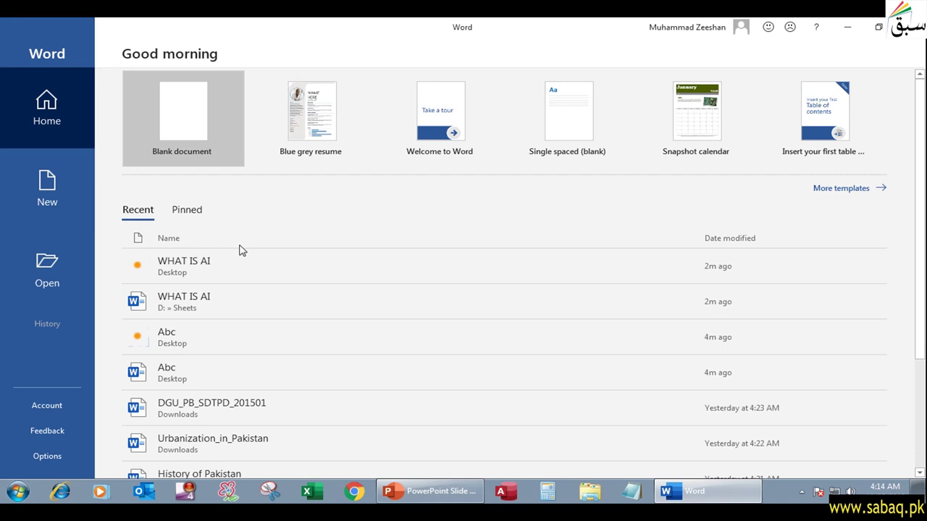
click(259, 303)
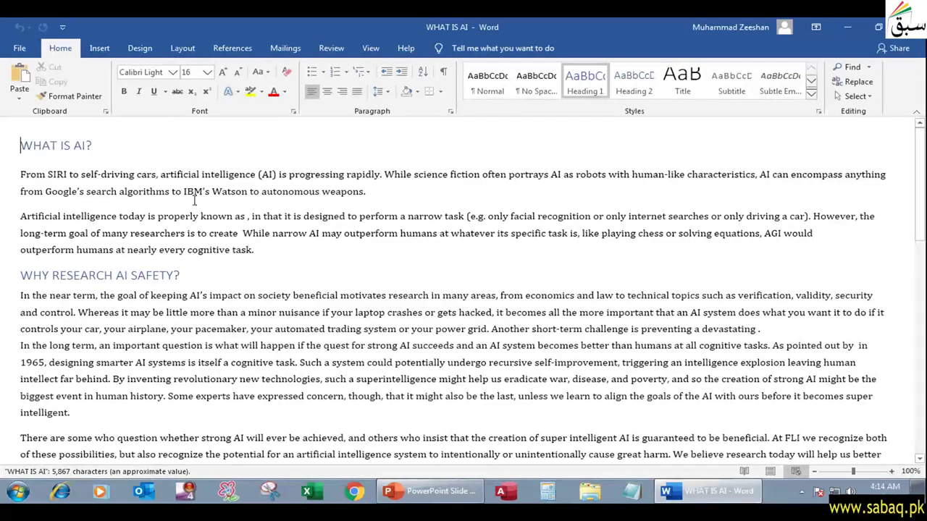
drag(923, 206, 916, 114)
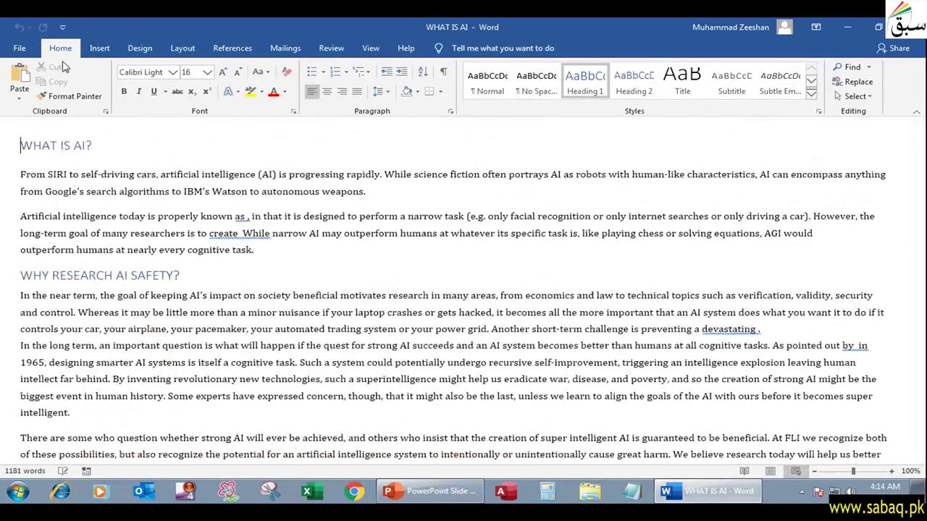
Save the article to the Desktop as a Web Page, accept the compatibility warning, and close Word
click(20, 49)
click(59, 217)
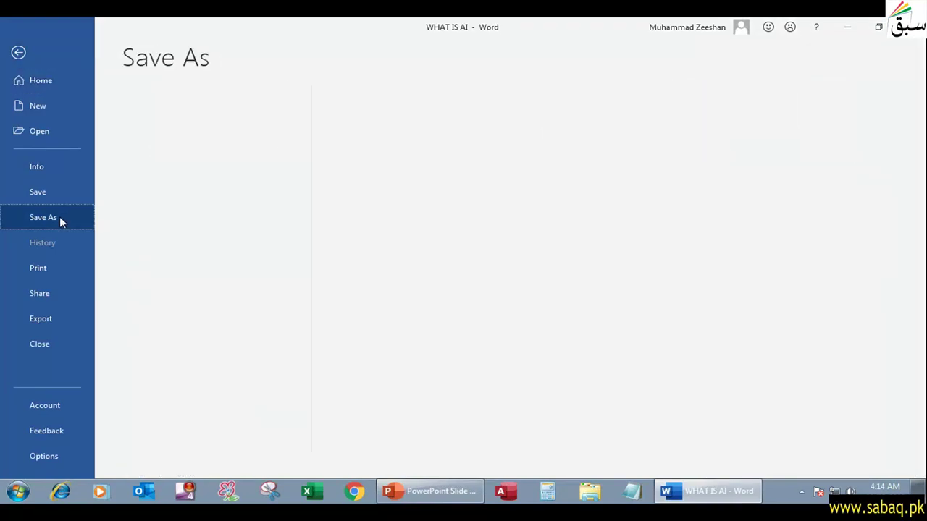
click(426, 201)
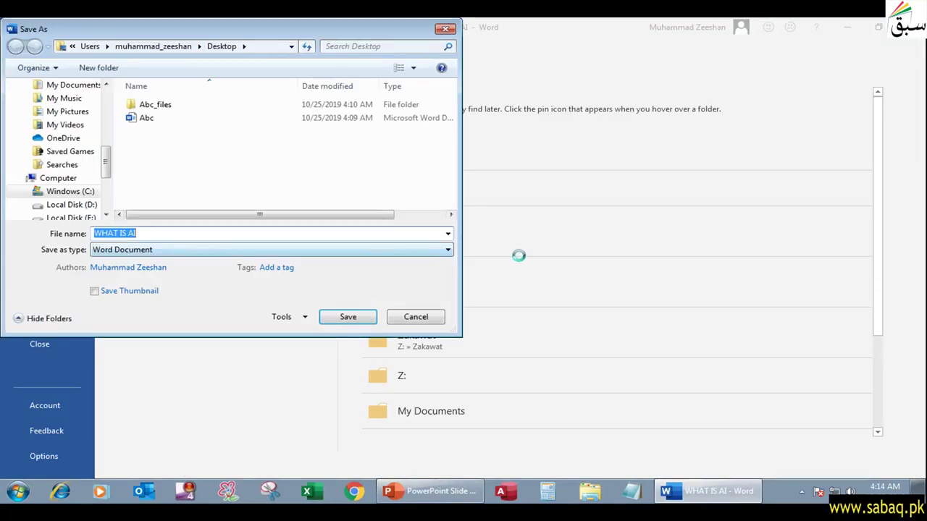
click(448, 250)
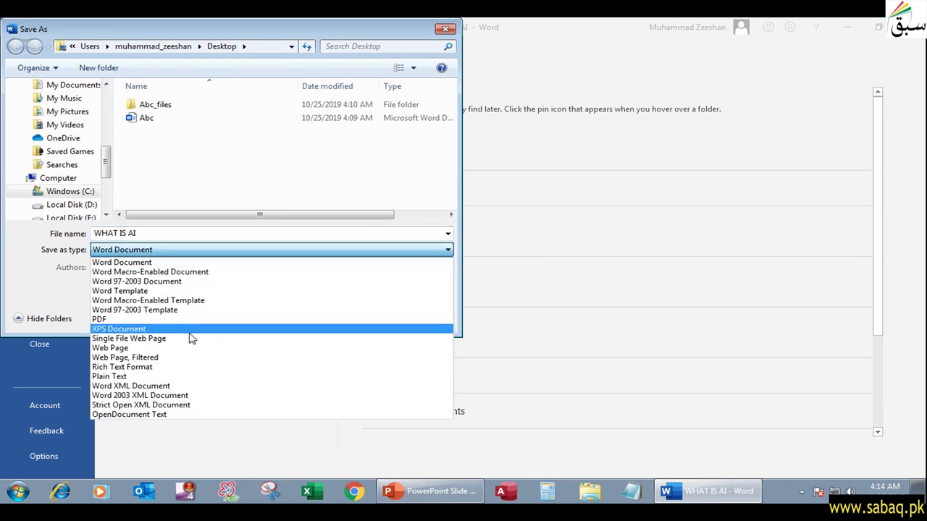
click(160, 350)
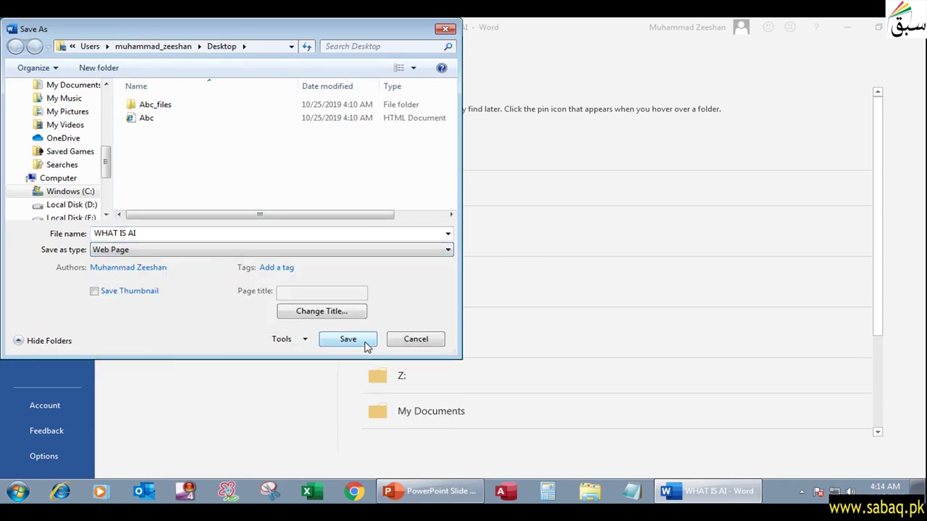
click(345, 338)
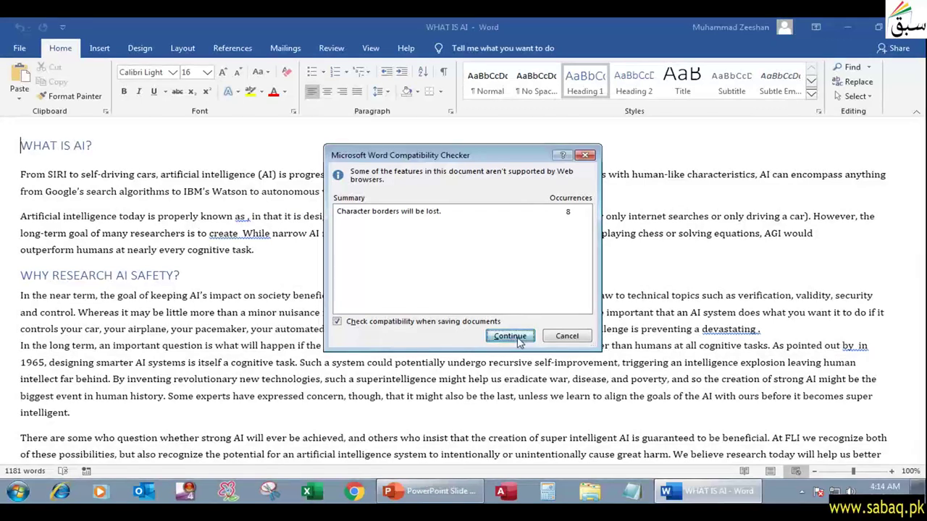
click(493, 338)
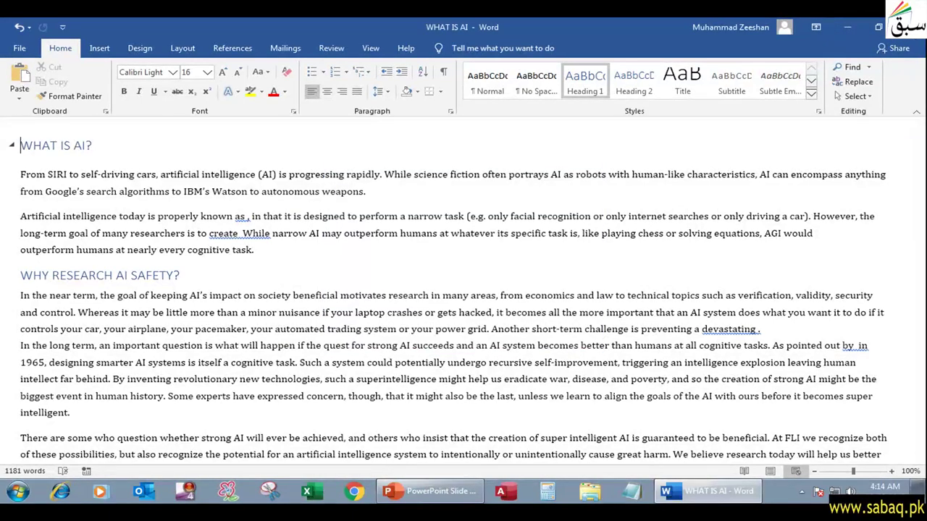
click(896, 29)
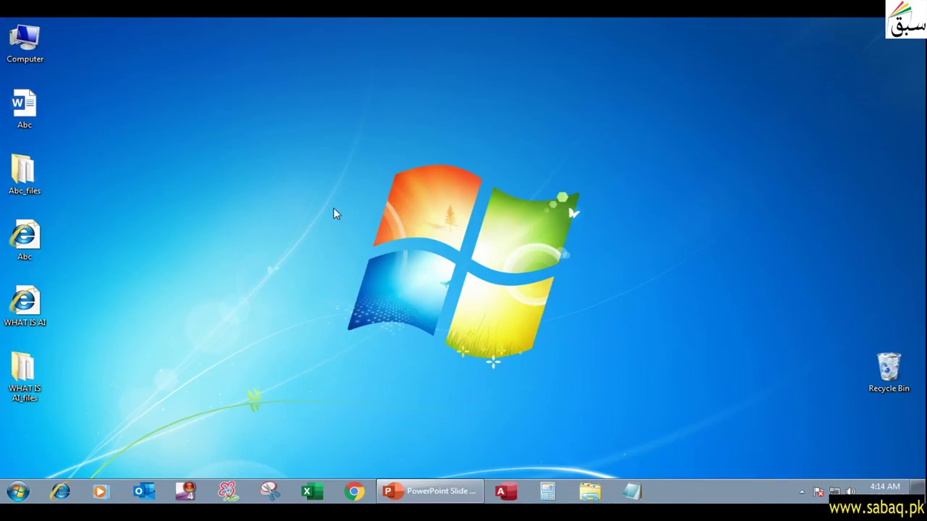
Open the saved WHAT IS AI.htm web page in Google Chrome
click(42, 298)
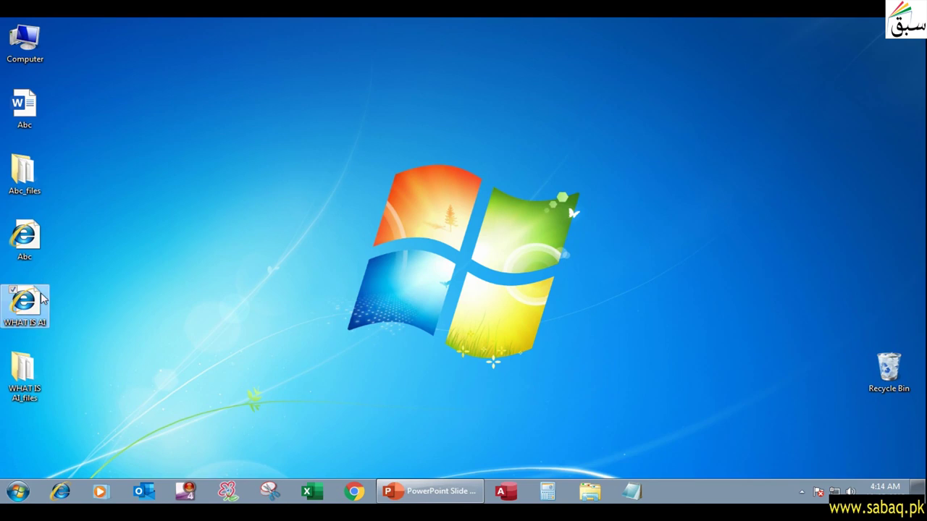
right_click(42, 298)
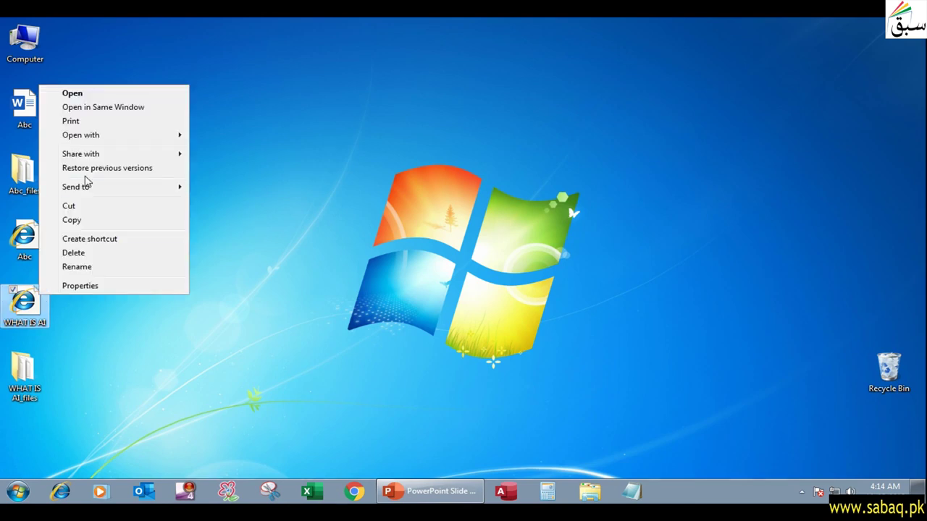
mouse_move(123, 138)
click(264, 136)
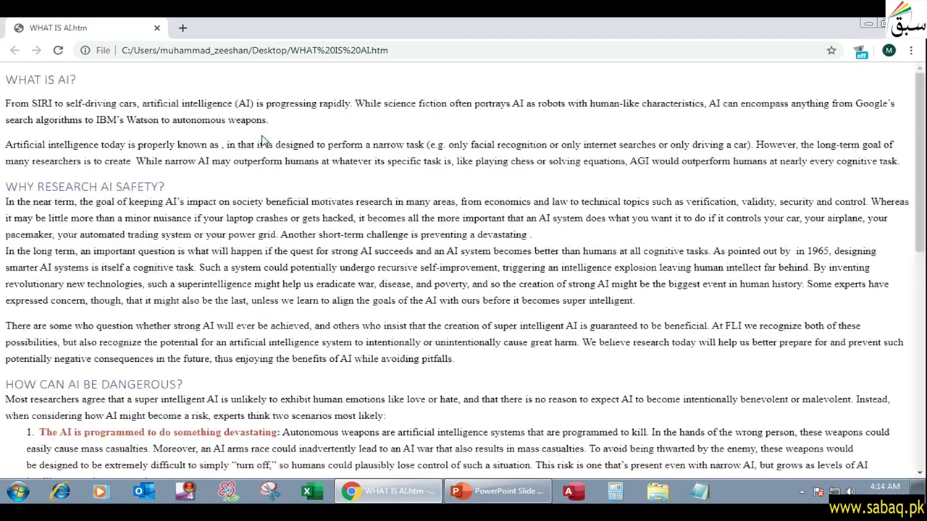
Scroll through the AI article in Chrome, then close the browser
scroll(296, 284, down, 1)
scroll(295, 283, down, 1)
scroll(295, 283, down, 4)
scroll(295, 284, down, 5)
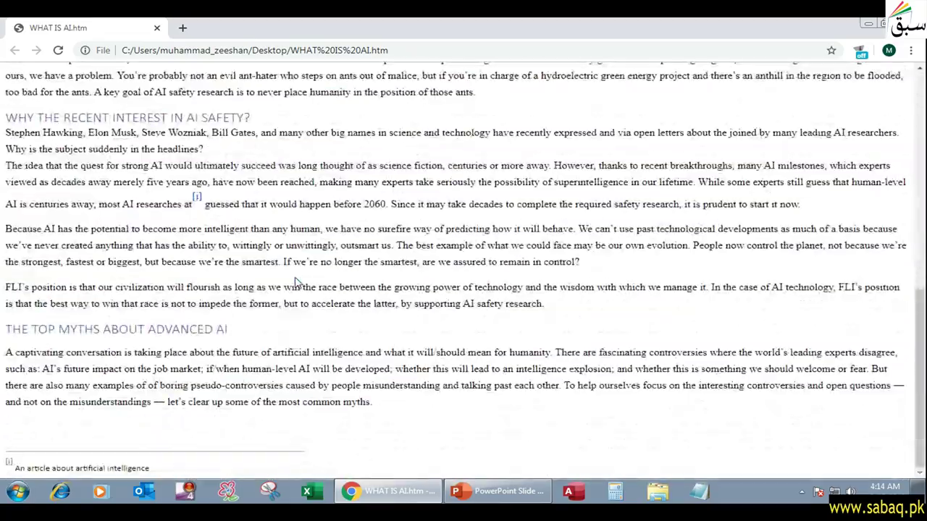
scroll(296, 284, up, 2)
scroll(296, 284, up, 5)
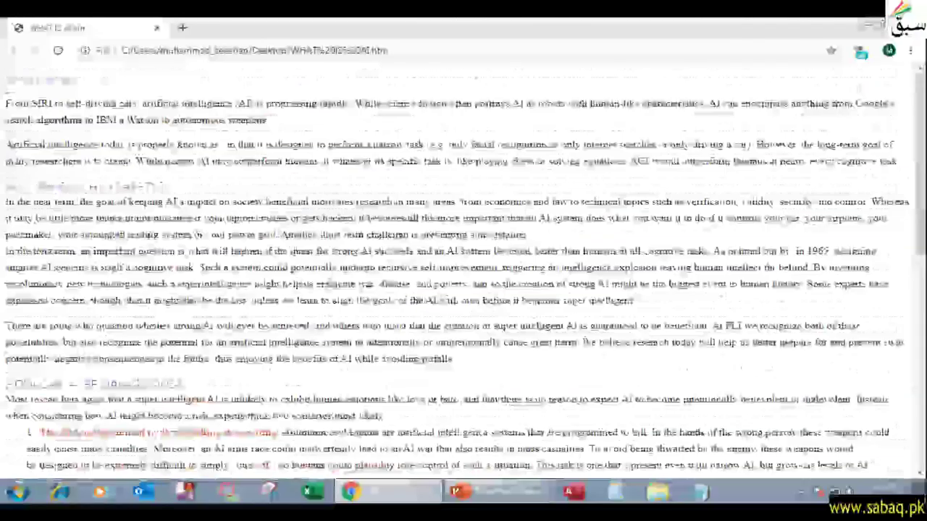
key(alt+F4)
click(18, 491)
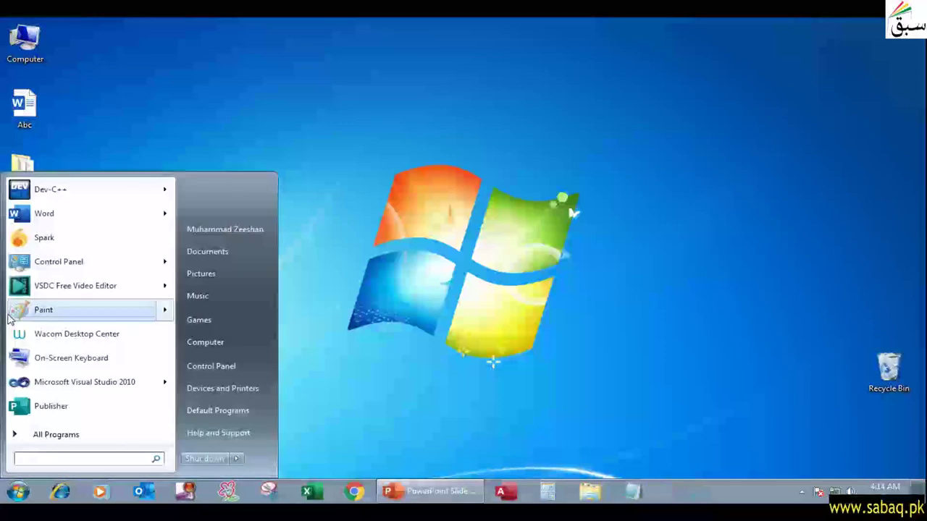
Launch Word and create Document1 from the Blue grey resume template, then look it over
click(78, 218)
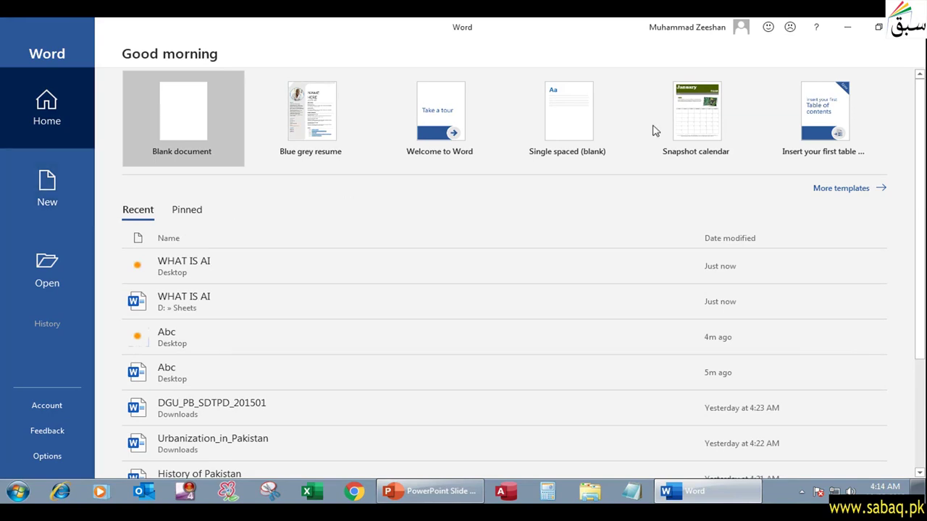
click(333, 132)
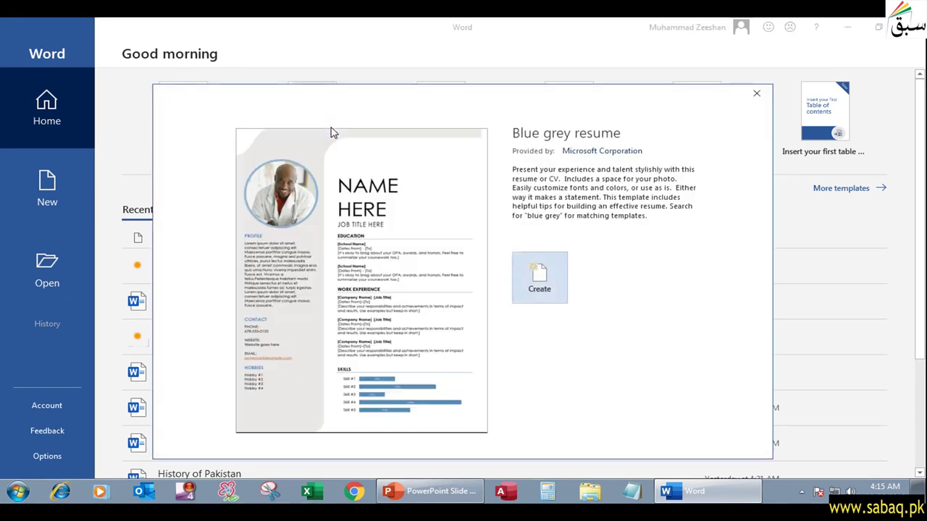
click(527, 270)
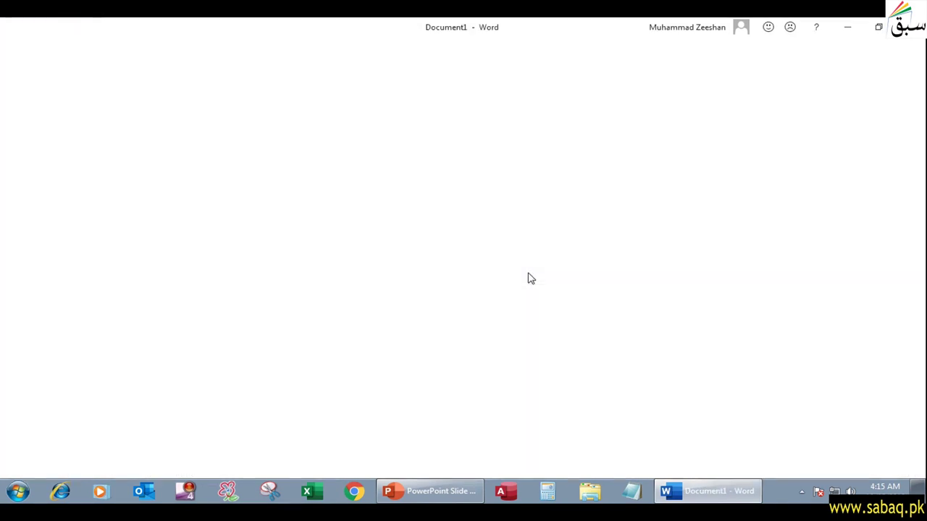
scroll(284, 368, down, 5)
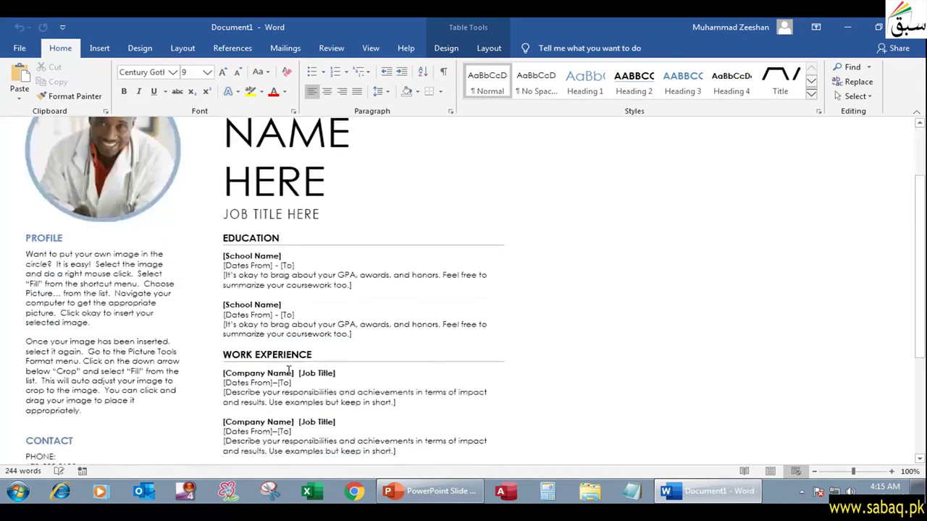
scroll(288, 370, down, 3)
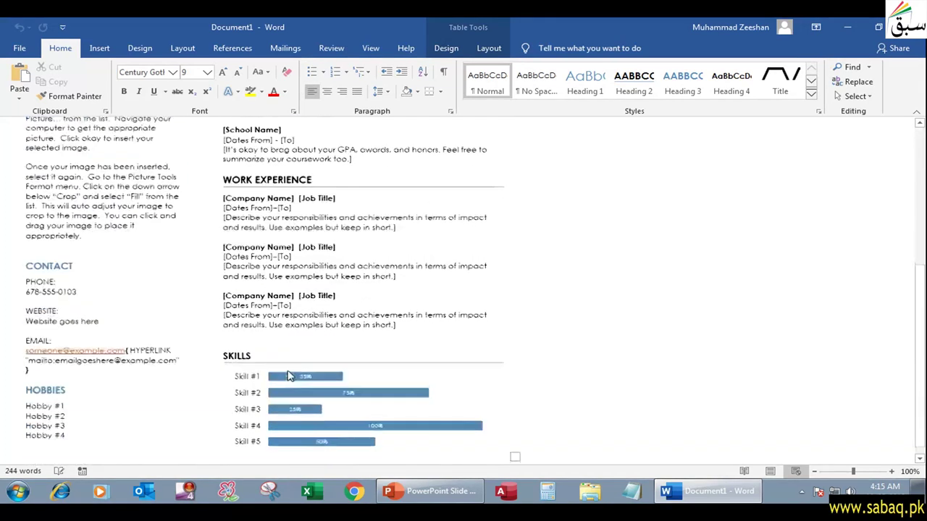
scroll(290, 369, up, 2)
scroll(292, 368, up, 4)
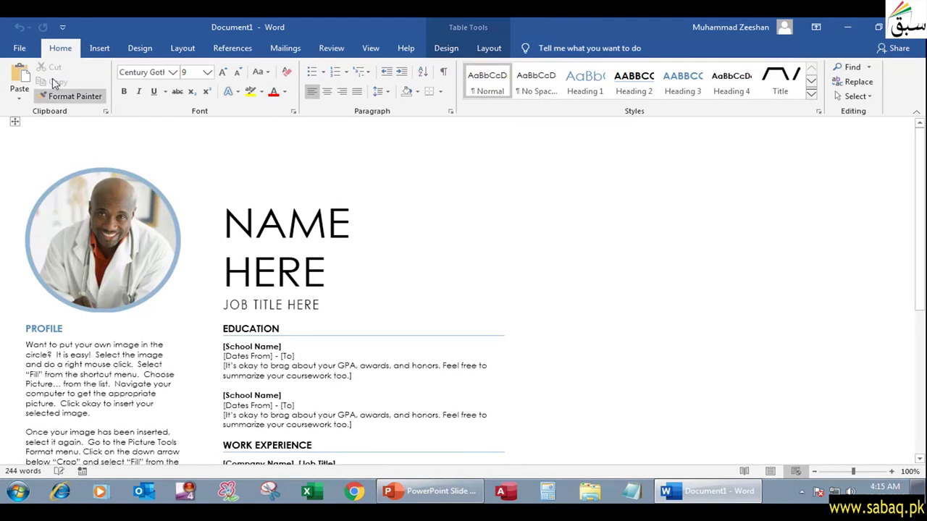
click(33, 50)
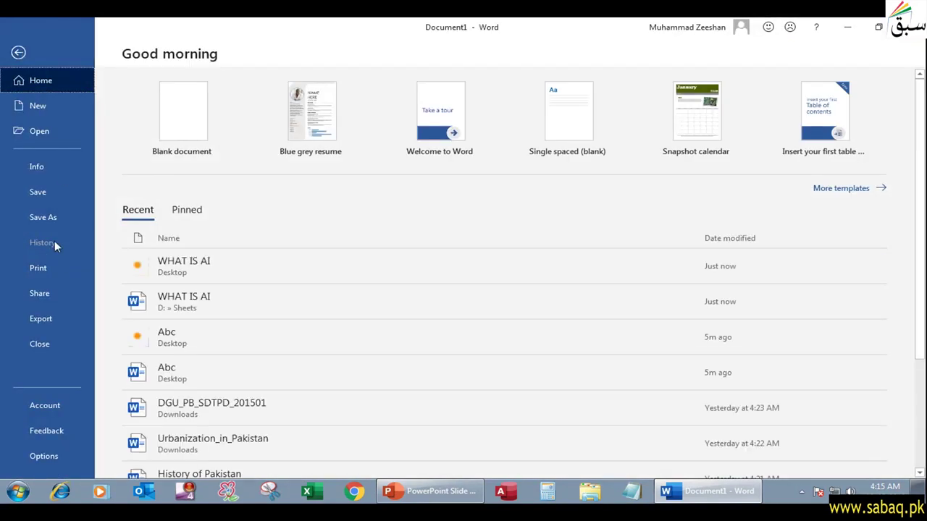
Save the resume to the Desktop as a Web Page named 'Name', accept the compatibility warning, close Word
click(52, 218)
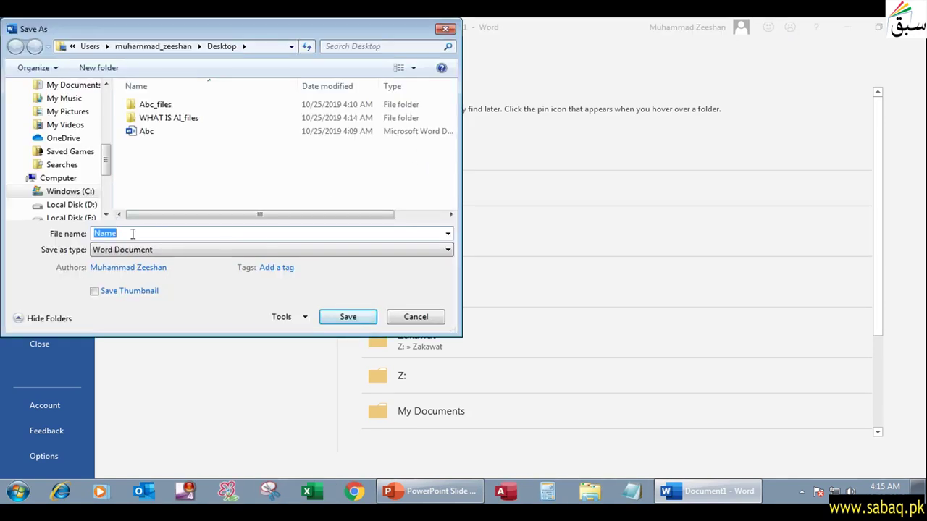
click(439, 249)
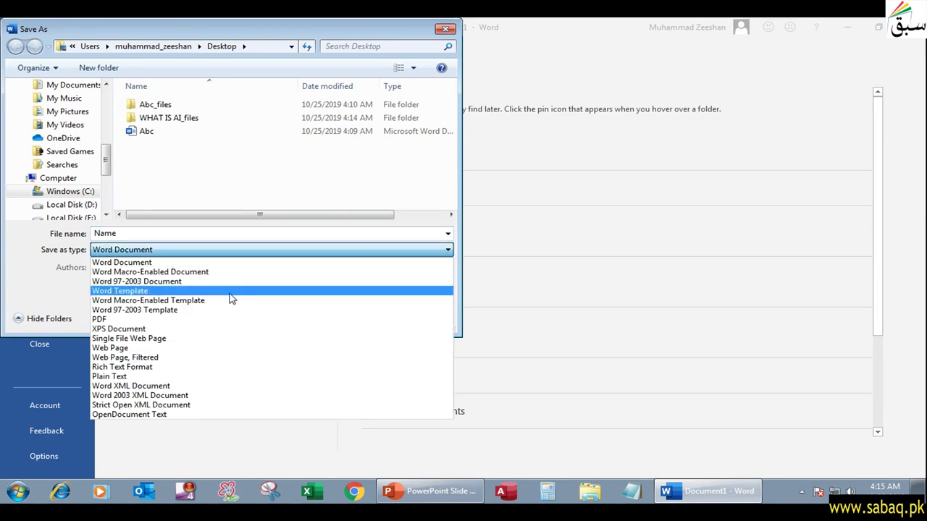
click(153, 348)
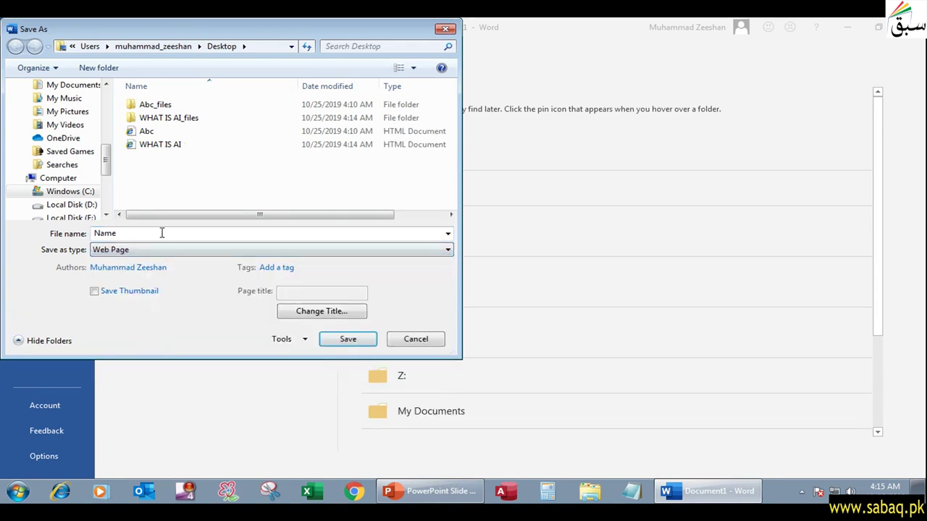
click(350, 339)
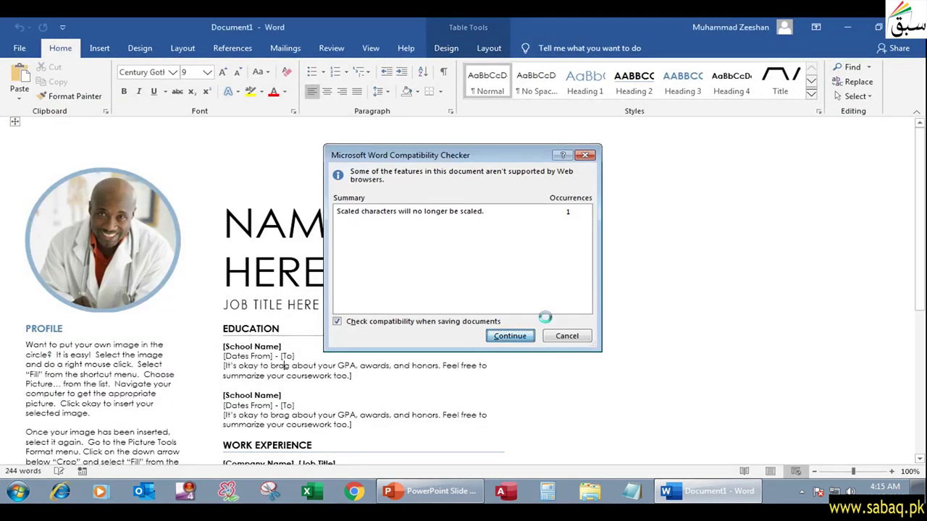
click(523, 335)
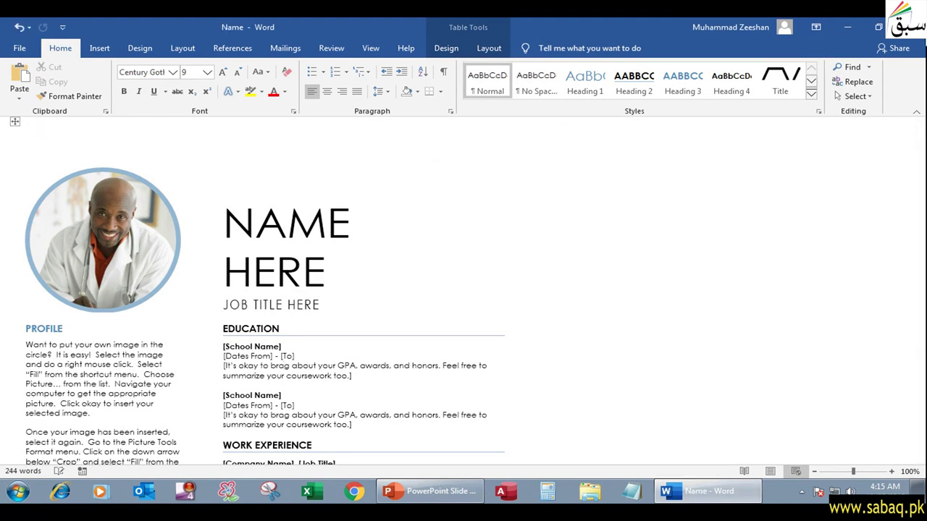
click(911, 27)
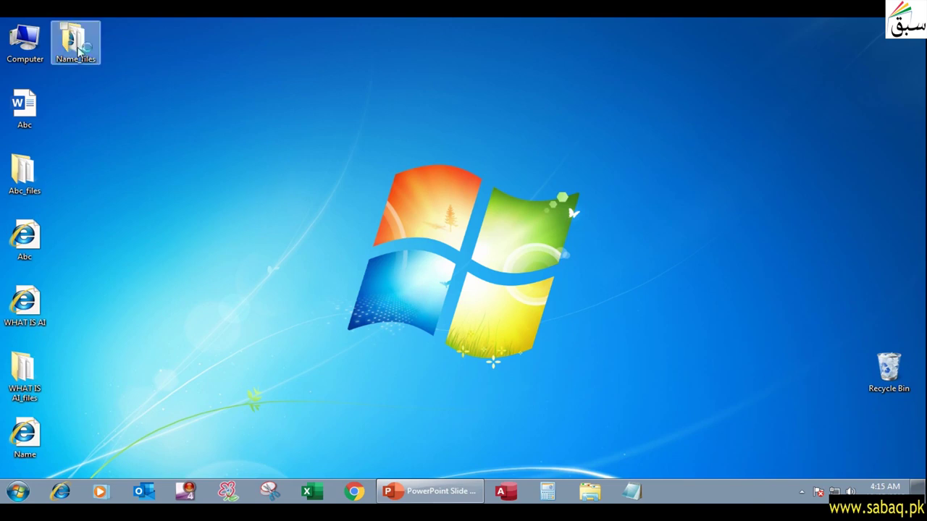
View Name.htm in Google Chrome, scrolling the resume page, then put the browser away
right_click(44, 427)
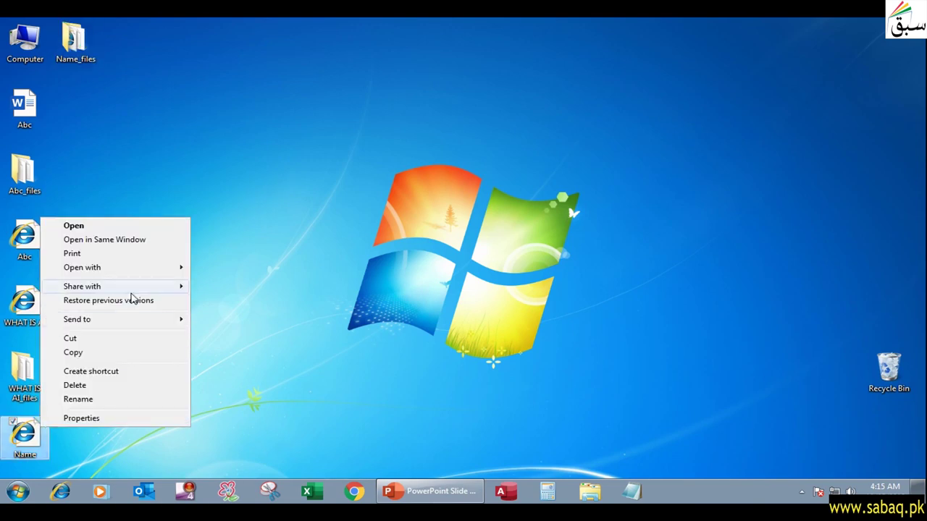
mouse_move(149, 268)
click(287, 267)
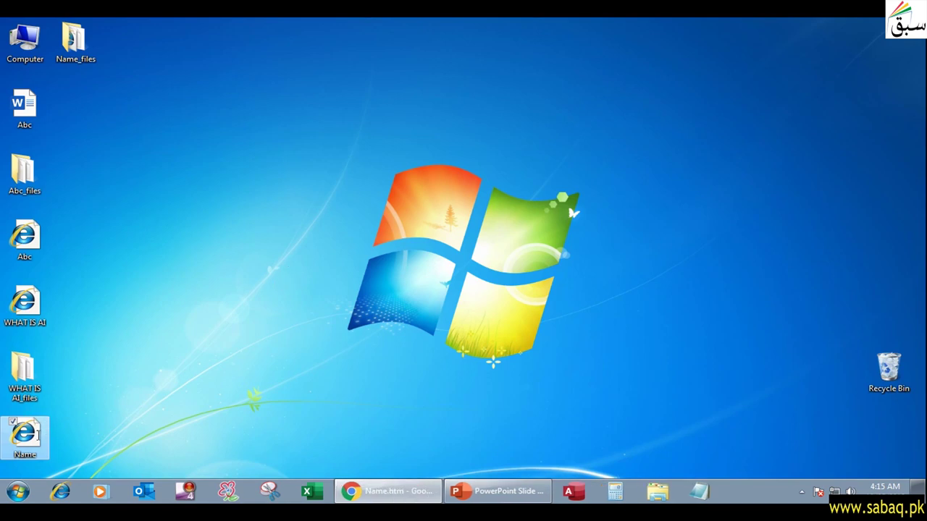
scroll(267, 244, down, 3)
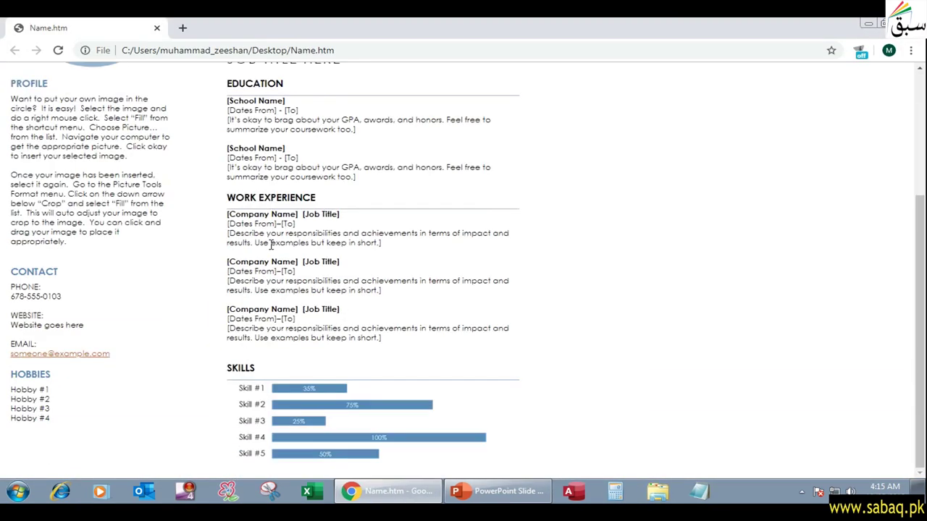
scroll(271, 245, up, 3)
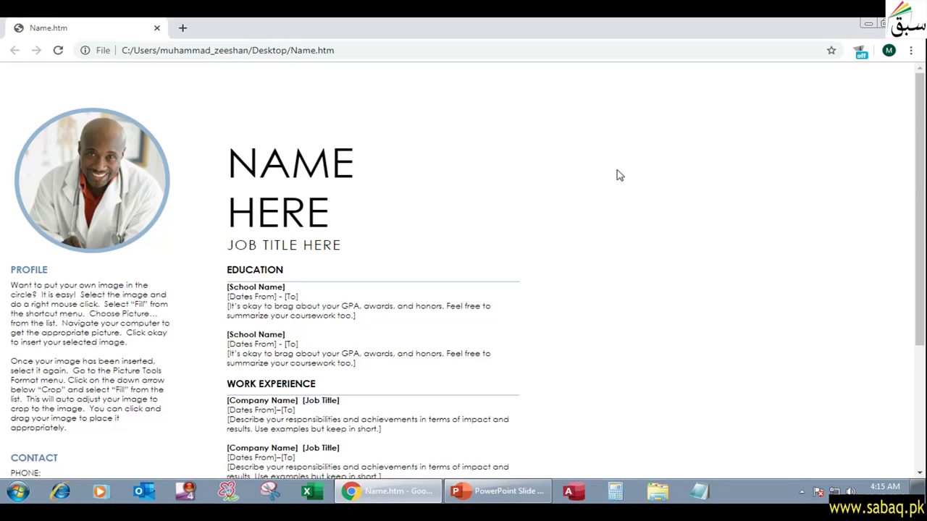
click(868, 24)
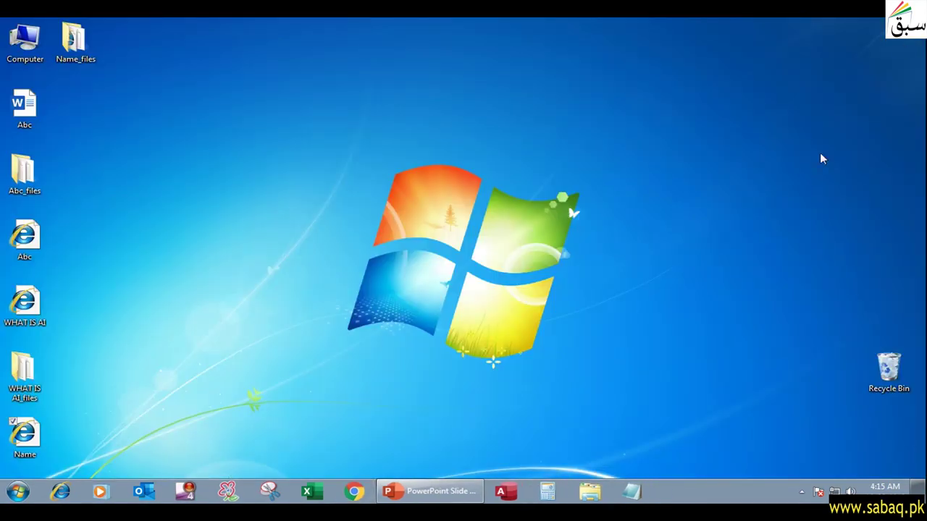
Reveal the Web Publishing bullet on slide 3 and end the PowerPoint slide show
click(395, 492)
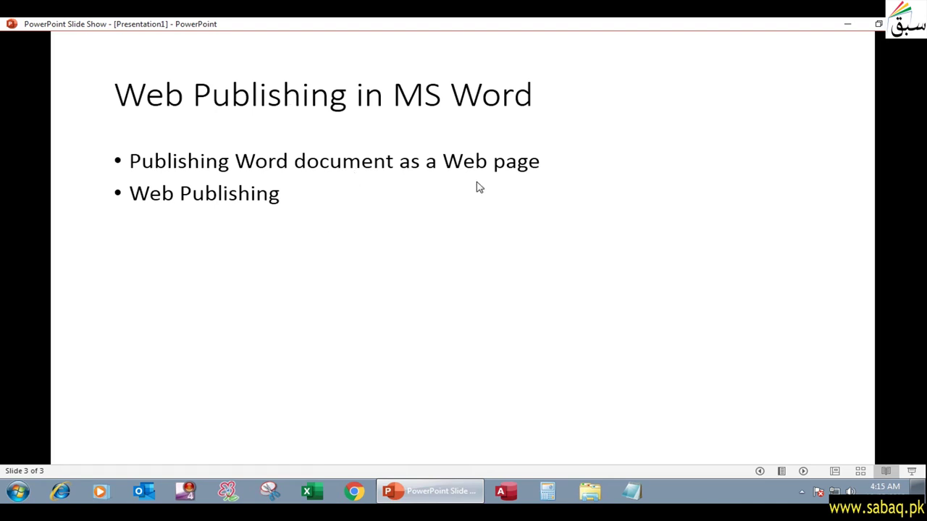
click(438, 192)
click(438, 192)
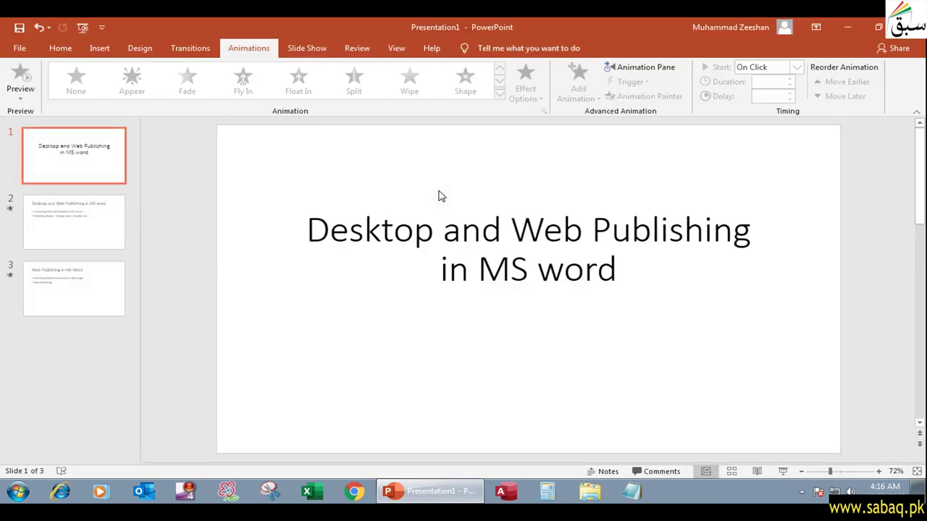